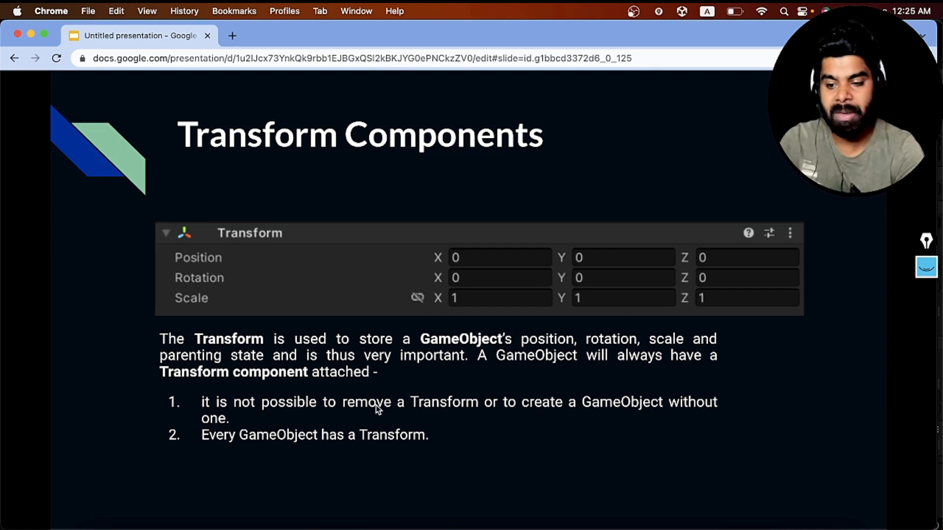
Clear the old pen marks on the Transform Components slide and tick the two numbered points in red.
click(926, 267)
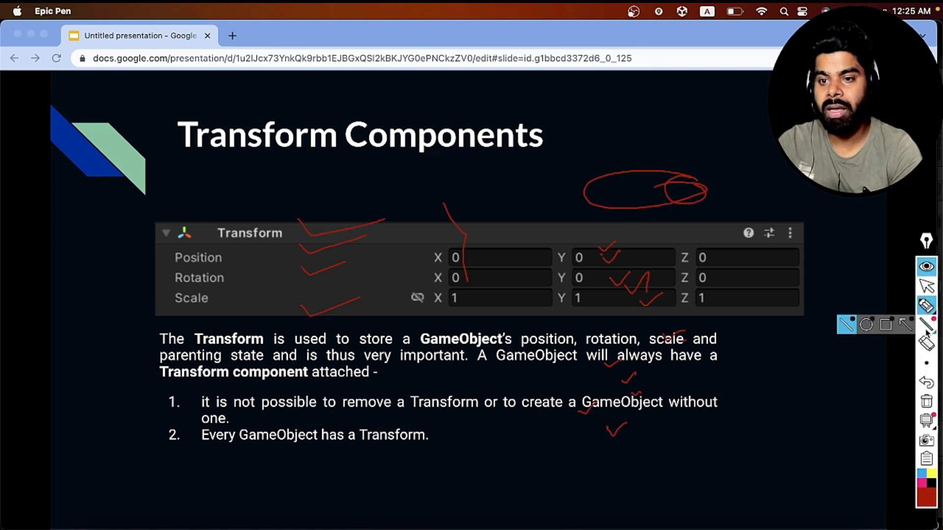
click(926, 401)
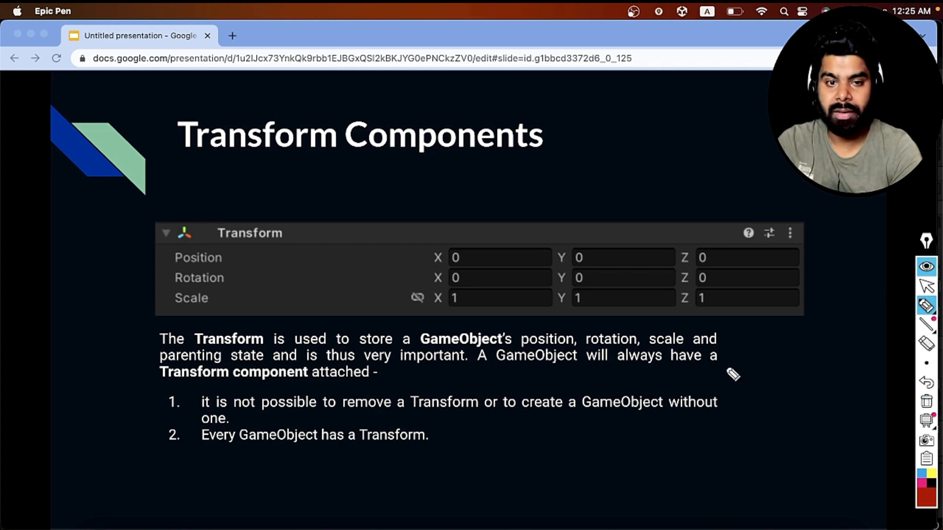
drag(726, 402, 740, 389)
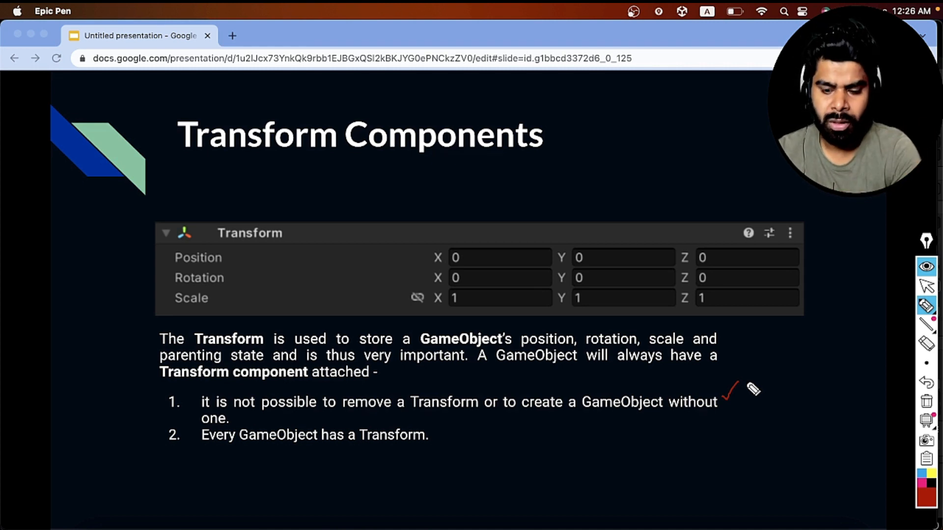
drag(667, 472, 559, 506)
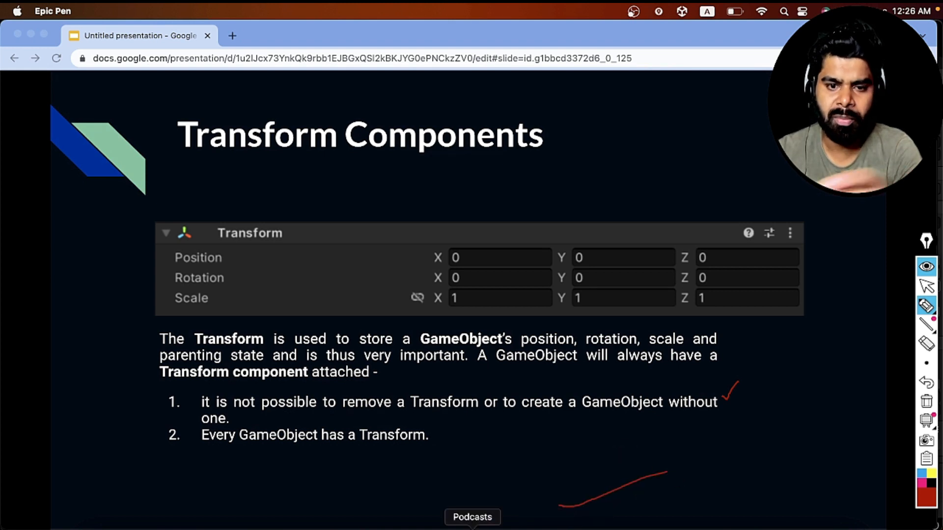
drag(411, 443, 444, 436)
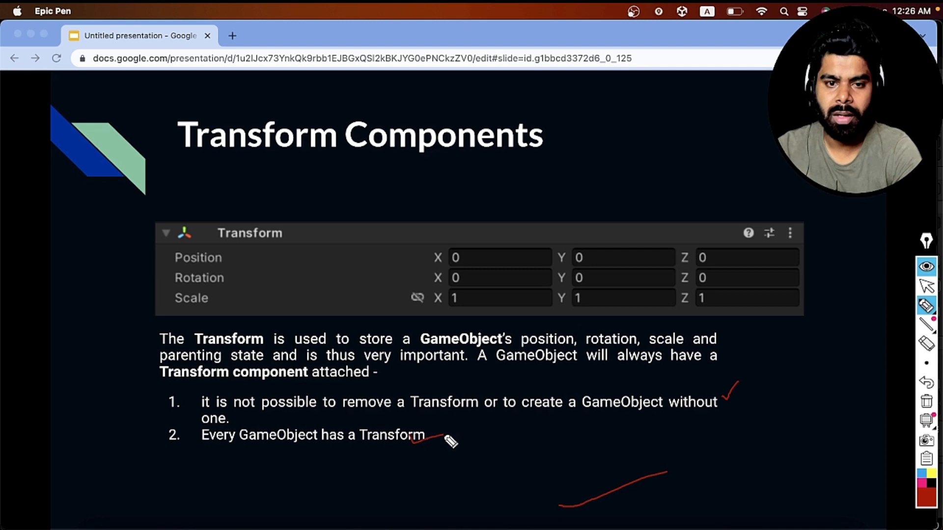
click(927, 285)
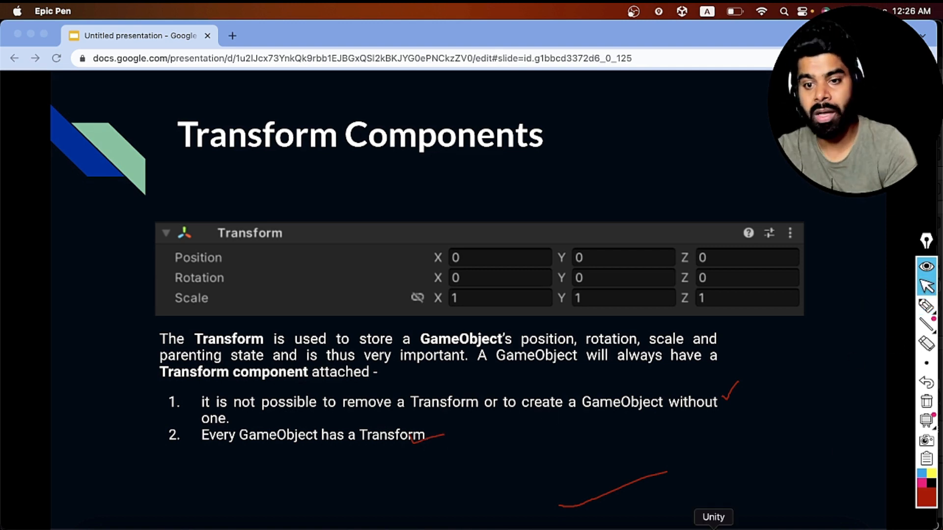
Switch to Unity and inspect the components of GameObject and Plane in my_first_scene.
click(714, 528)
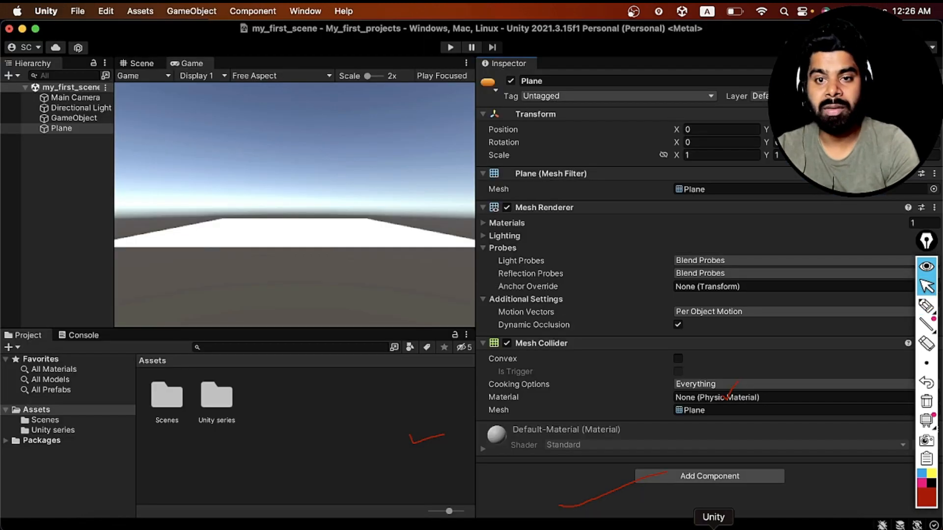
click(64, 119)
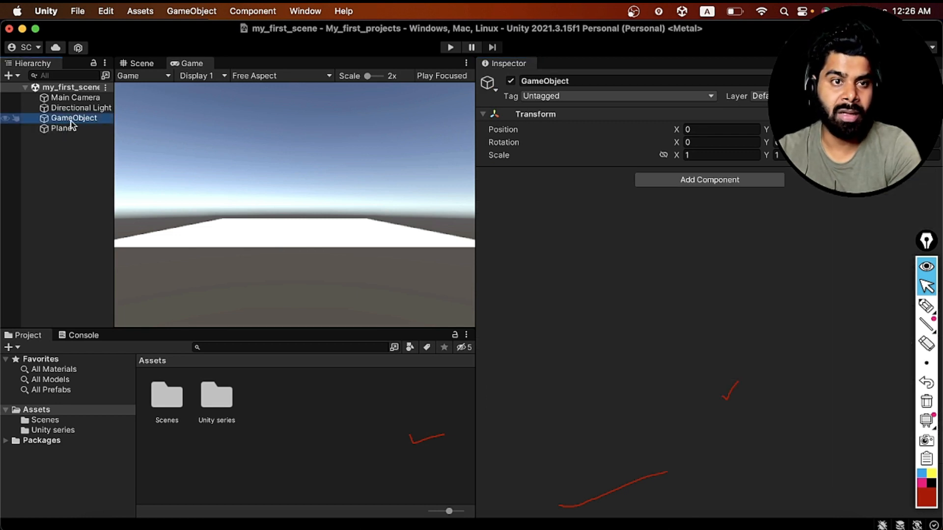
click(64, 129)
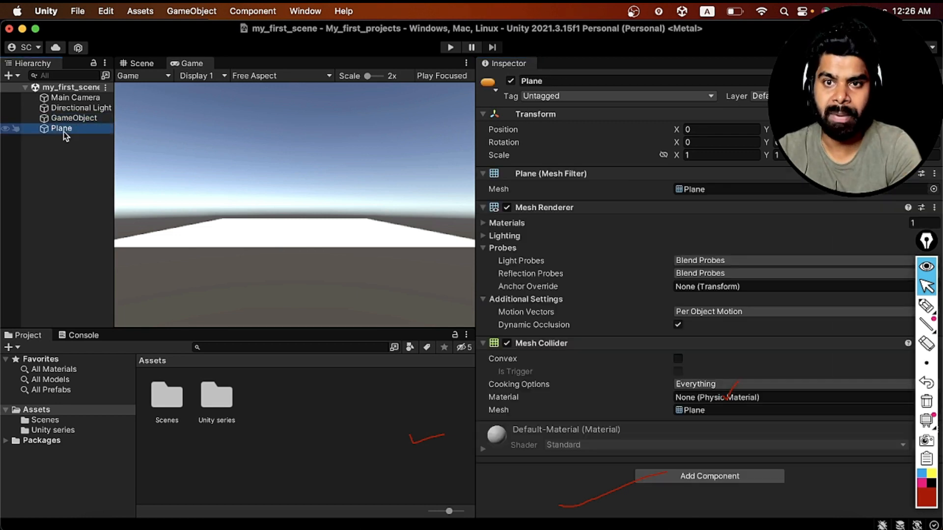
Create an empty GameObject at the root of the my_first_scene hierarchy.
right_click(61, 168)
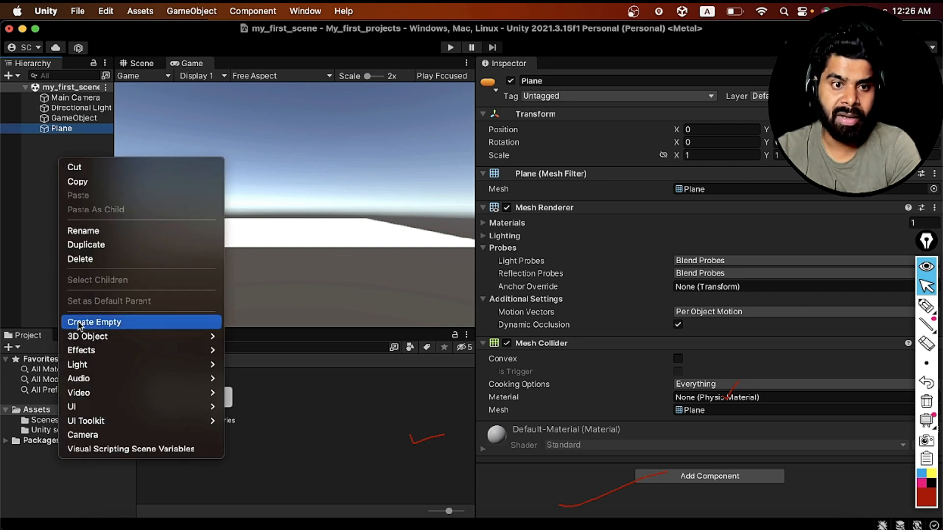
click(76, 319)
click(73, 168)
click(87, 138)
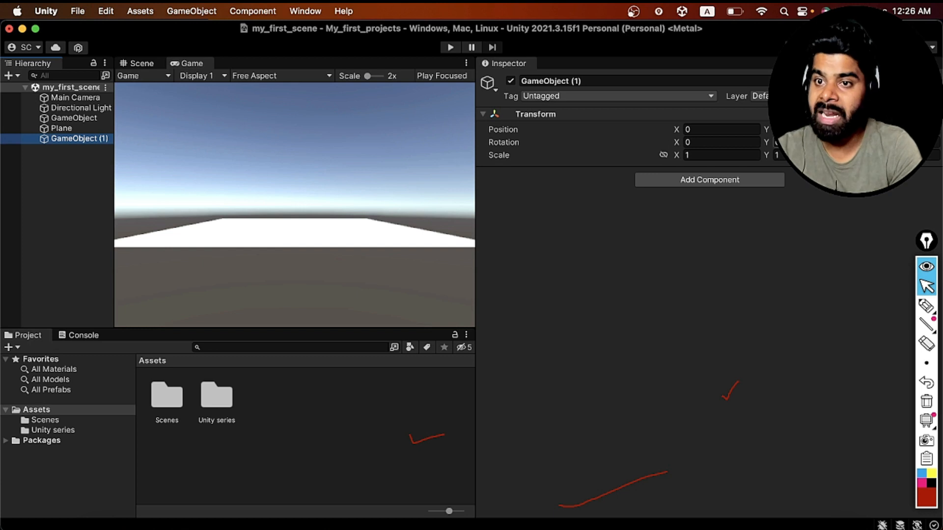
Reset the Transform component of GameObject to its default values.
click(85, 92)
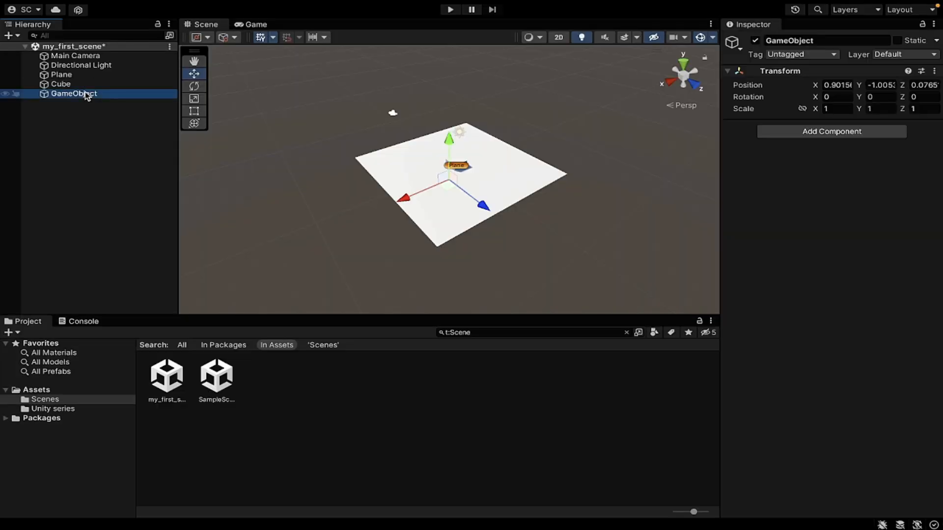
click(932, 72)
click(838, 85)
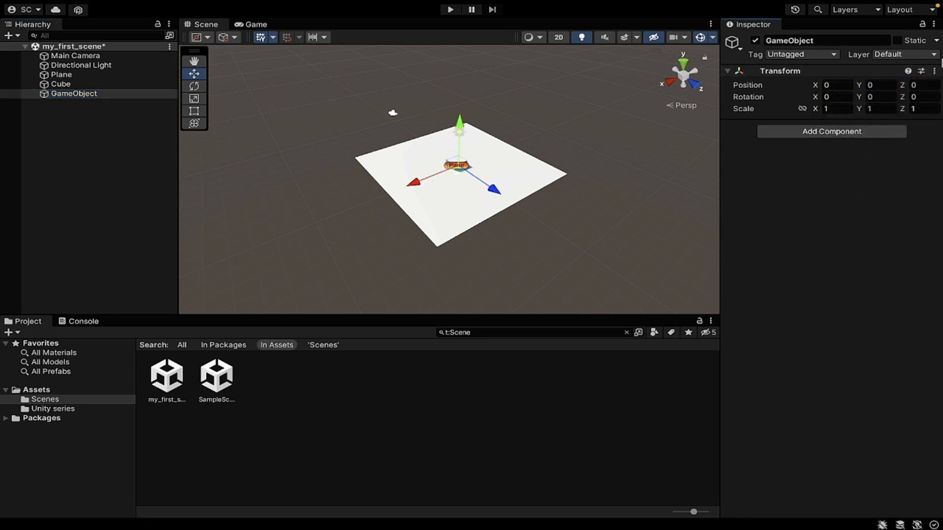
click(937, 72)
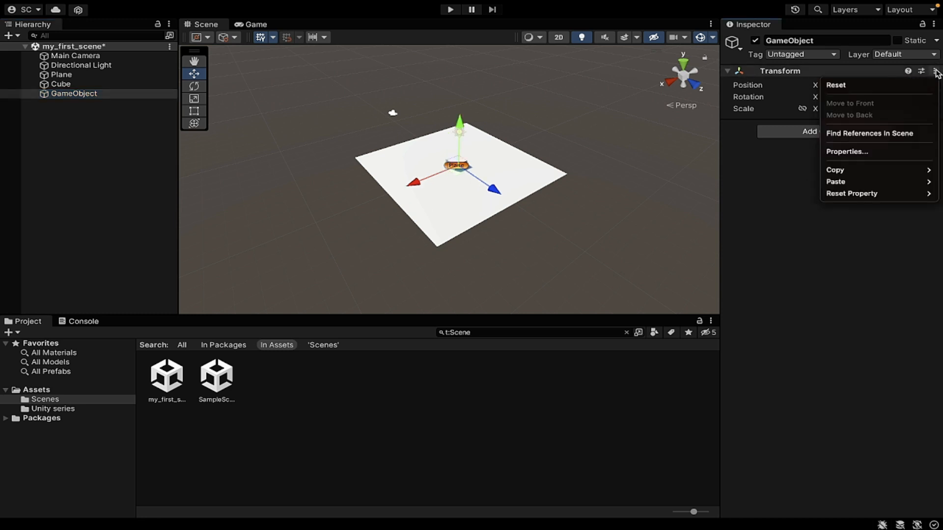
click(786, 198)
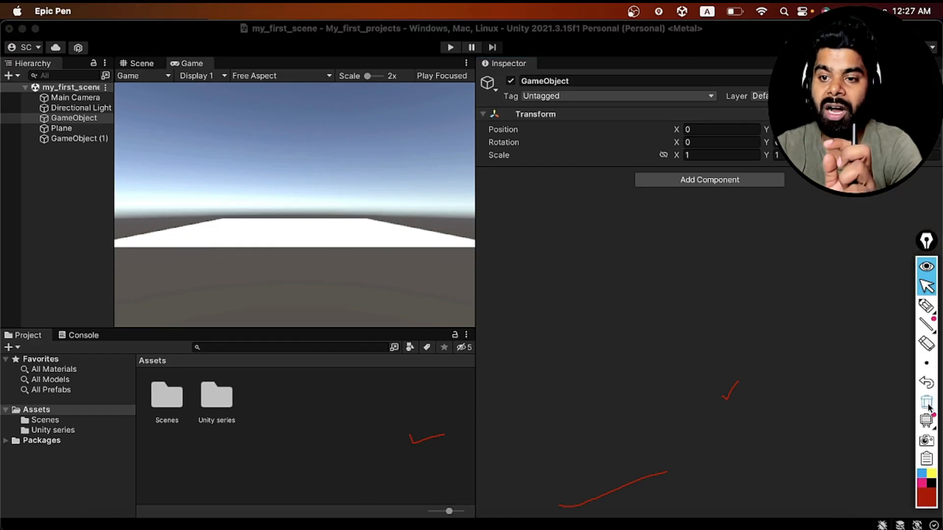
Clear the pen marks from the screen and delete GameObject (1) from the hierarchy.
click(927, 403)
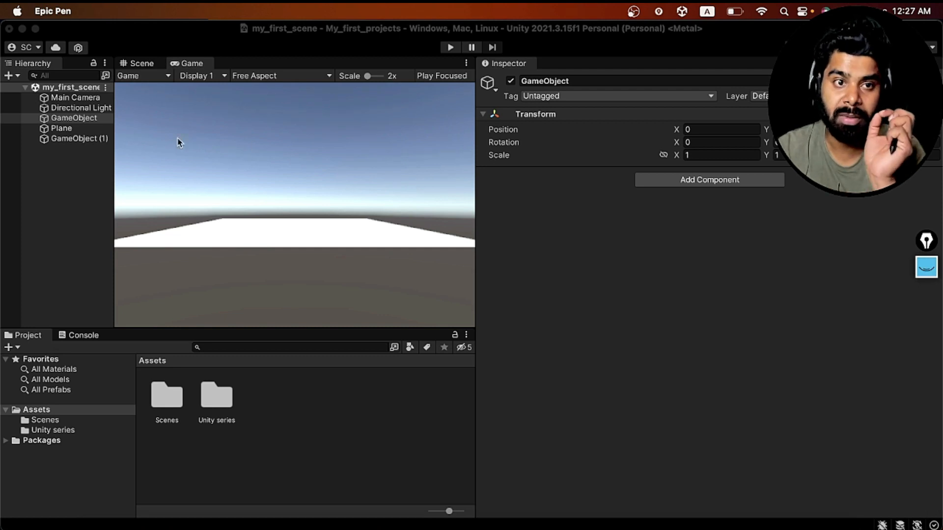
click(74, 138)
right_click(74, 139)
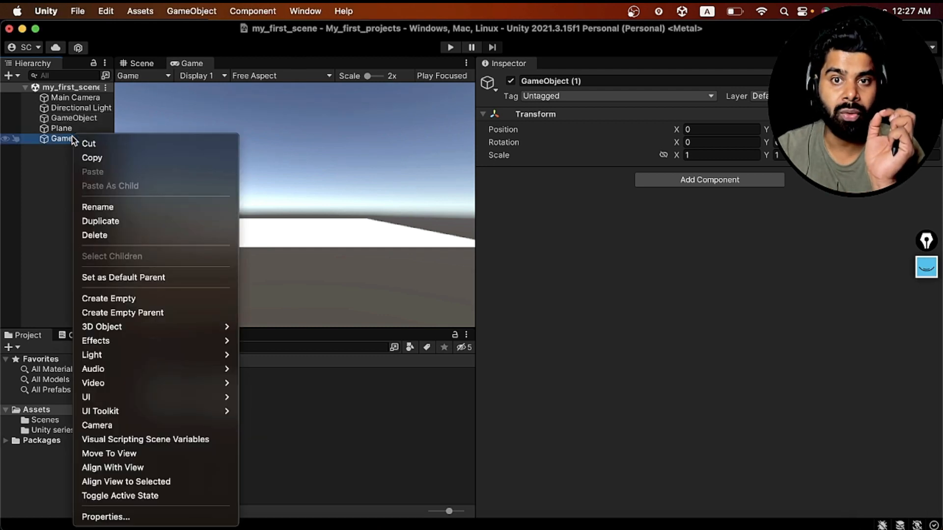
click(98, 236)
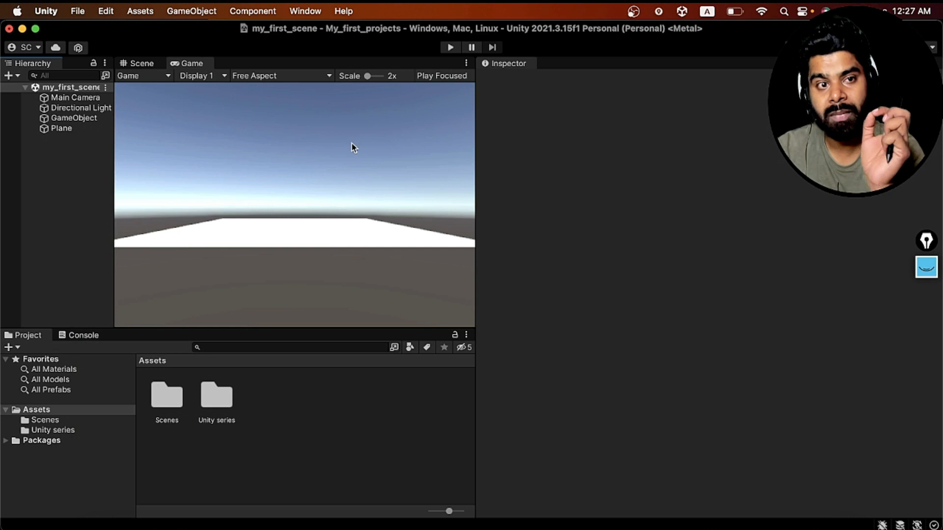
Widen the Game view with GameObject selected, and move the pen toolbar over the Hierarchy.
click(52, 129)
click(76, 119)
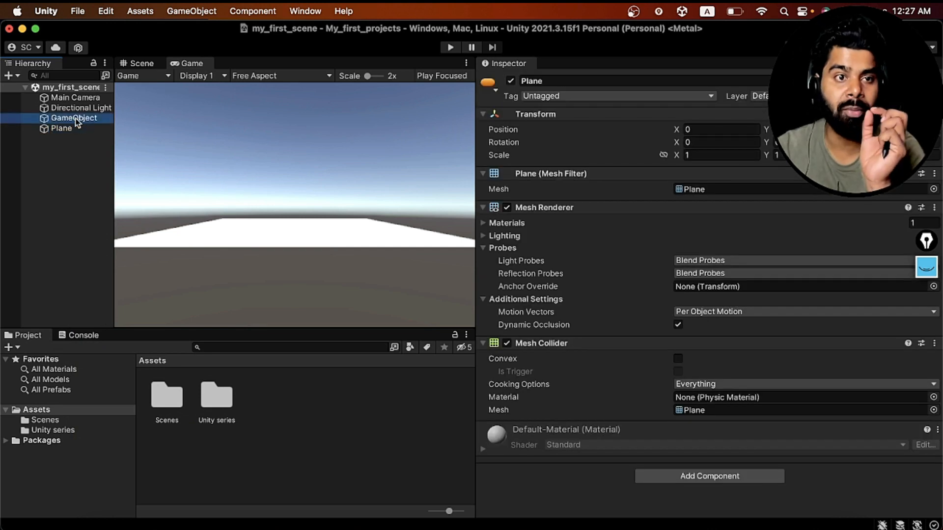
drag(474, 241, 648, 269)
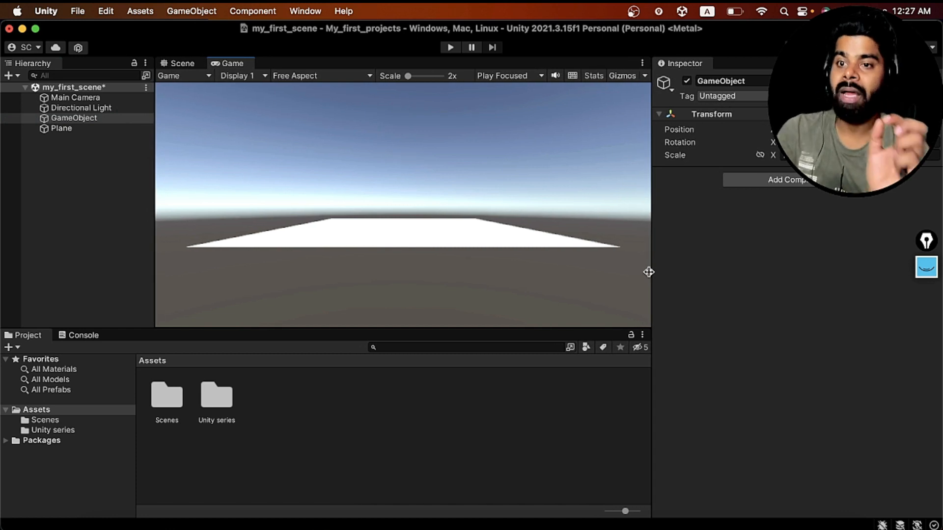
drag(925, 246, 18, 174)
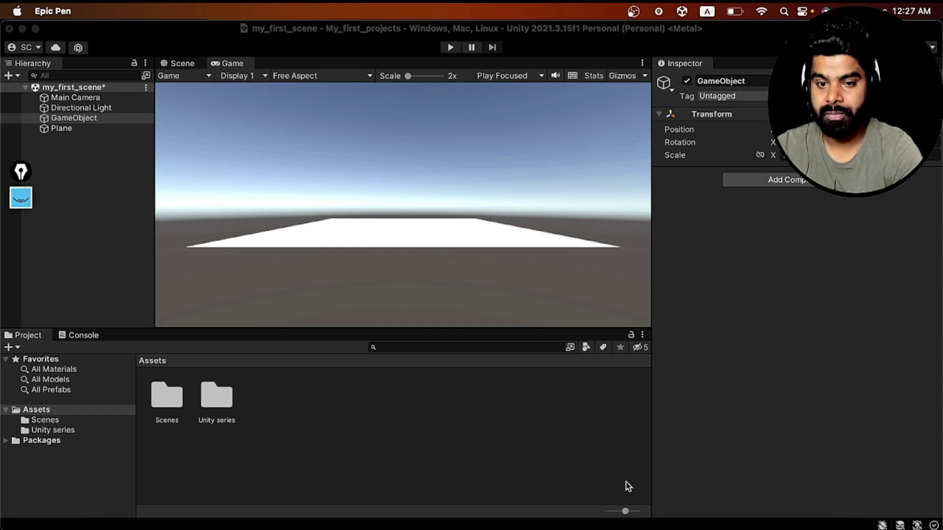
Switch to the presentation in Chrome and advance past the Transform properties table to the Editing Transforms slide.
click(568, 522)
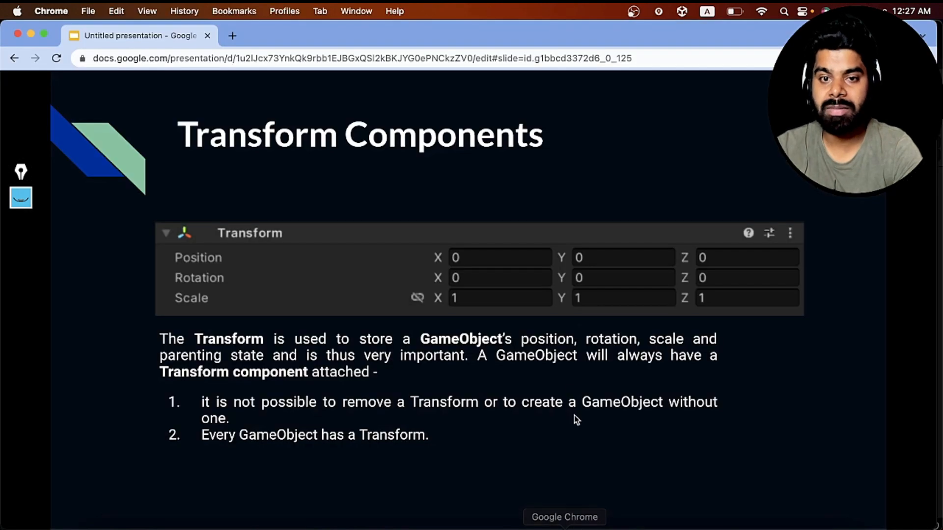
click(584, 359)
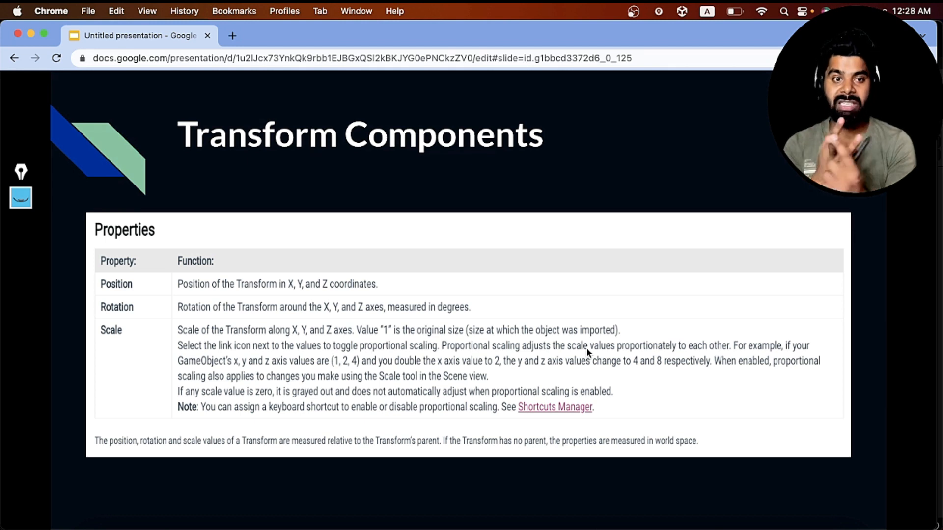
key(Right)
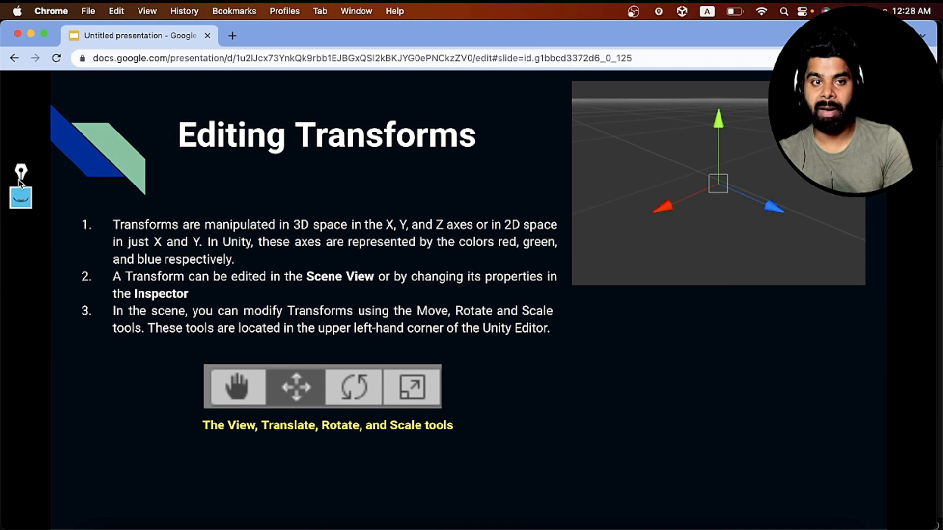
With the pen, mark the red, green and blue axis arrows on the slide and scribble letters below them.
click(21, 198)
click(21, 237)
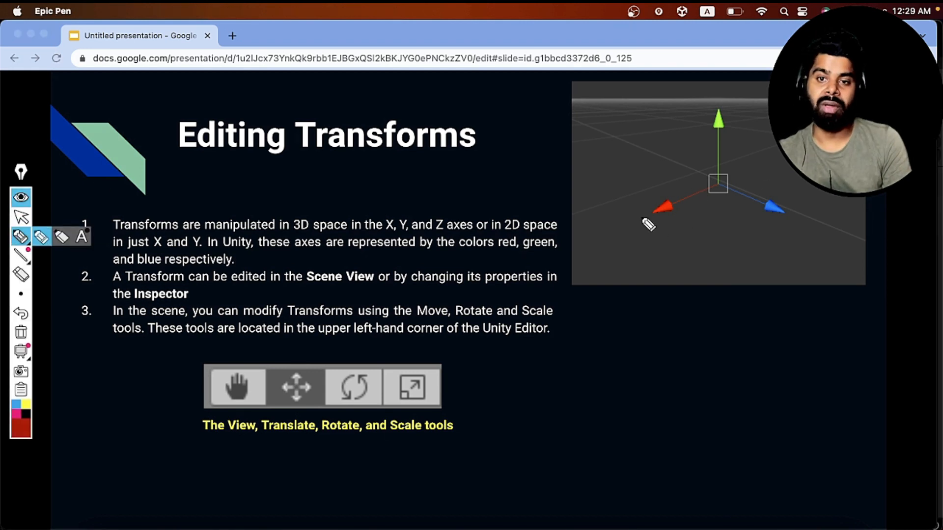
drag(686, 226, 669, 231)
drag(729, 152, 728, 122)
drag(762, 216, 779, 224)
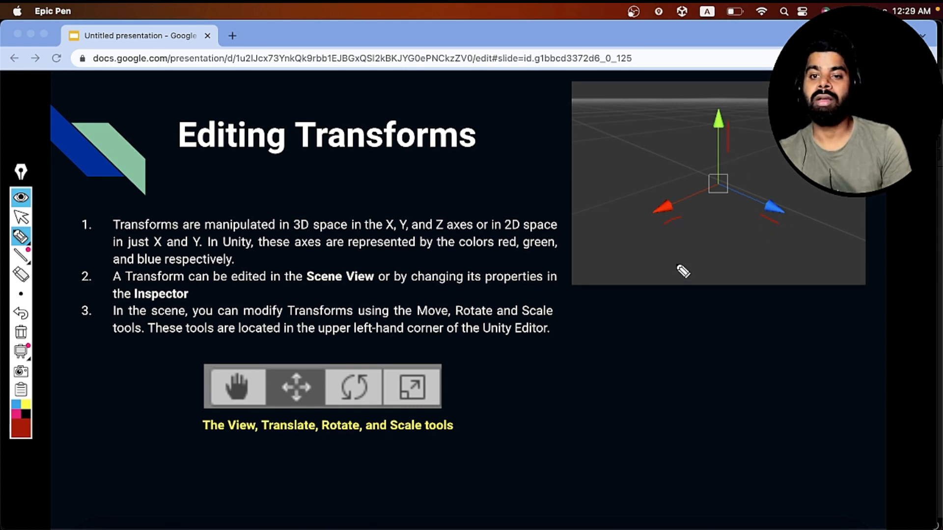
mouse_move(674, 259)
mouse_down()
mouse_move(690, 282)
mouse_move(700, 271)
mouse_up()
drag(665, 301, 674, 314)
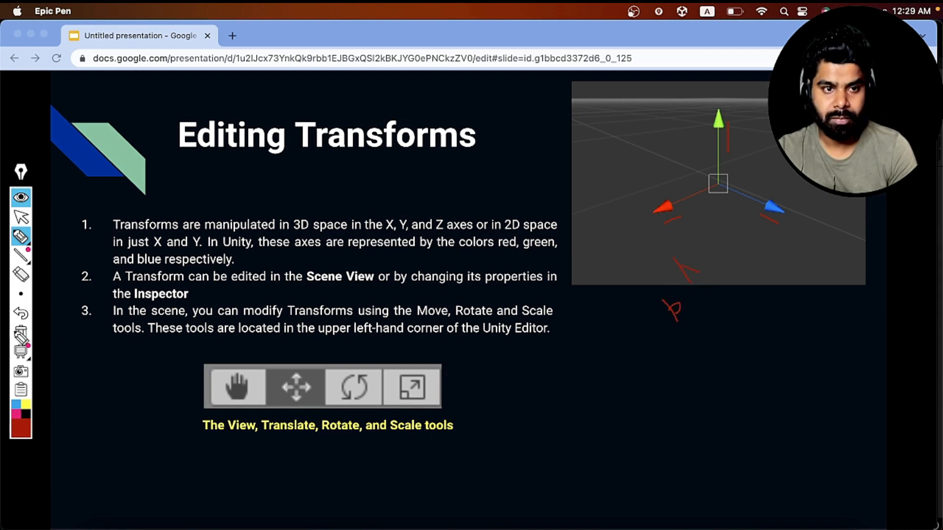
Clear the pen marks and handwrite RGB, underlined, small beside the red axis arrow and large below the axes image.
click(21, 333)
mouse_move(620, 264)
mouse_down()
mouse_move(634, 269)
mouse_move(635, 249)
mouse_move(647, 247)
mouse_move(620, 279)
mouse_up()
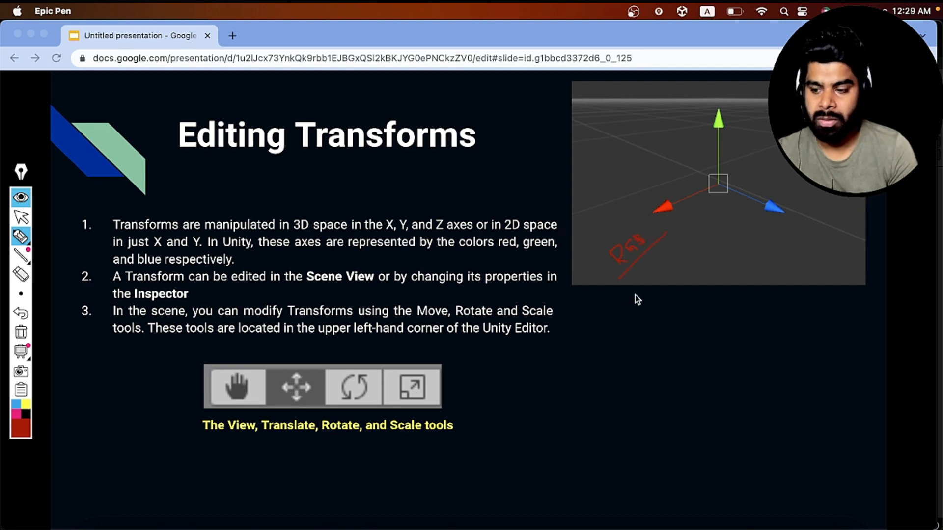
drag(611, 367, 660, 406)
mouse_move(673, 361)
mouse_down()
mouse_move(664, 391)
mouse_move(695, 402)
mouse_up()
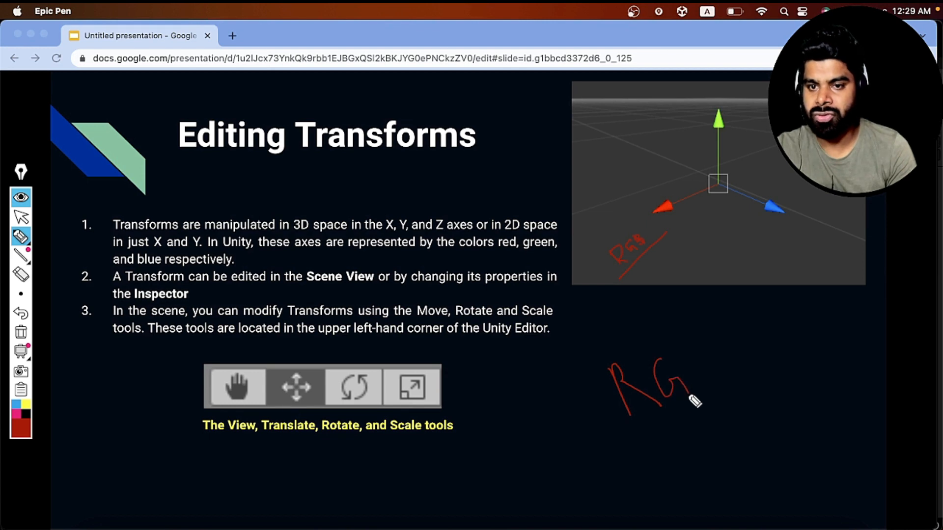
mouse_move(693, 349)
mouse_down()
mouse_move(694, 368)
mouse_move(724, 358)
mouse_move(720, 391)
mouse_up()
drag(620, 418, 772, 407)
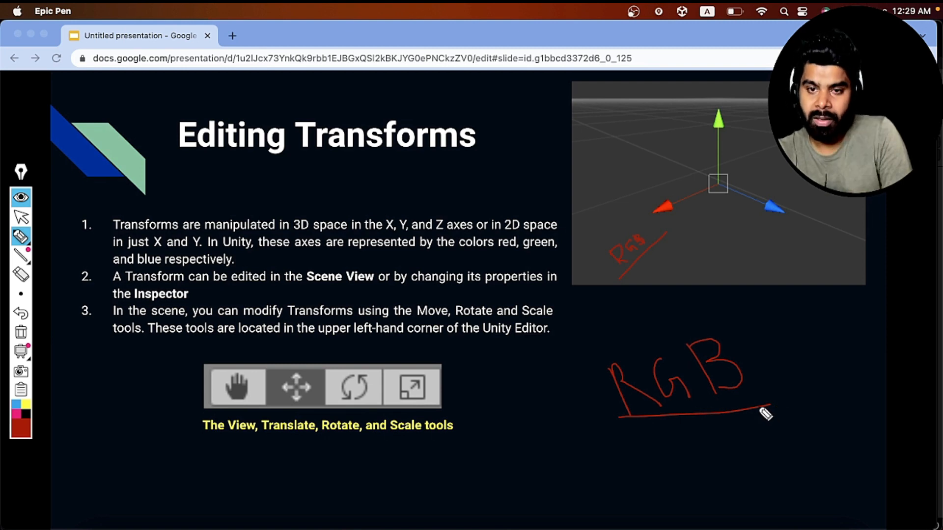
Draw a downward arrow under each letter of the large RGB and handwrite X, Y and Z above them.
drag(649, 430, 660, 474)
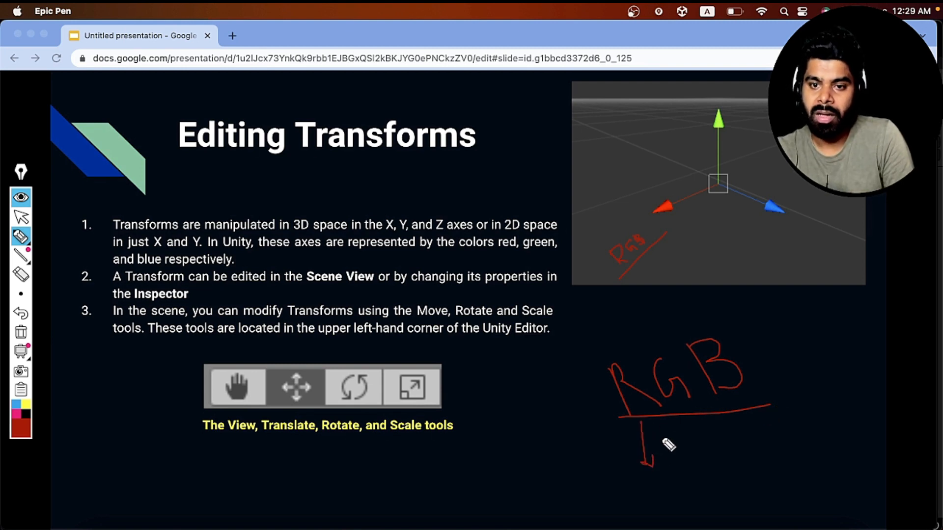
drag(684, 419, 693, 444)
mouse_move(728, 400)
mouse_down()
mouse_move(741, 428)
mouse_move(747, 417)
mouse_up()
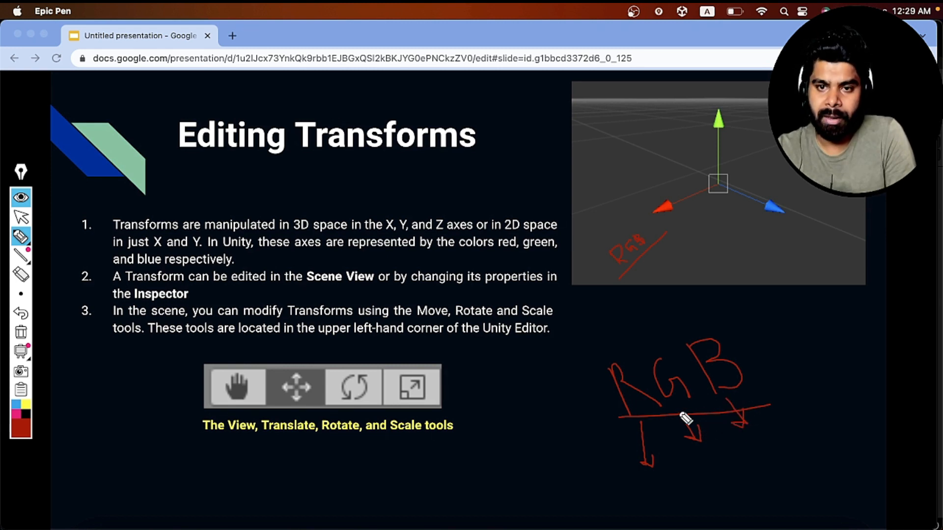
mouse_move(597, 315)
mouse_down()
mouse_move(594, 355)
mouse_move(651, 336)
mouse_move(652, 344)
mouse_up()
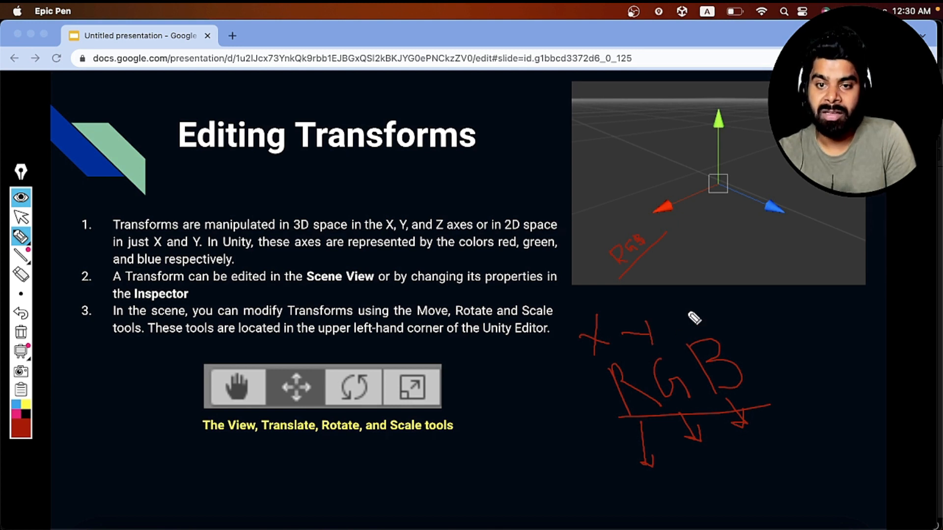
mouse_move(684, 308)
mouse_down()
mouse_move(705, 289)
mouse_move(715, 312)
mouse_up()
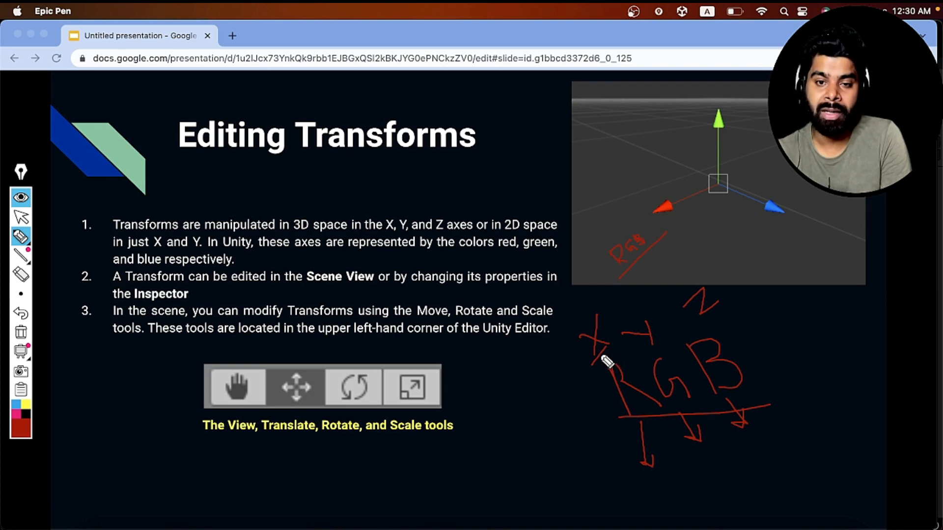
drag(603, 346, 606, 348)
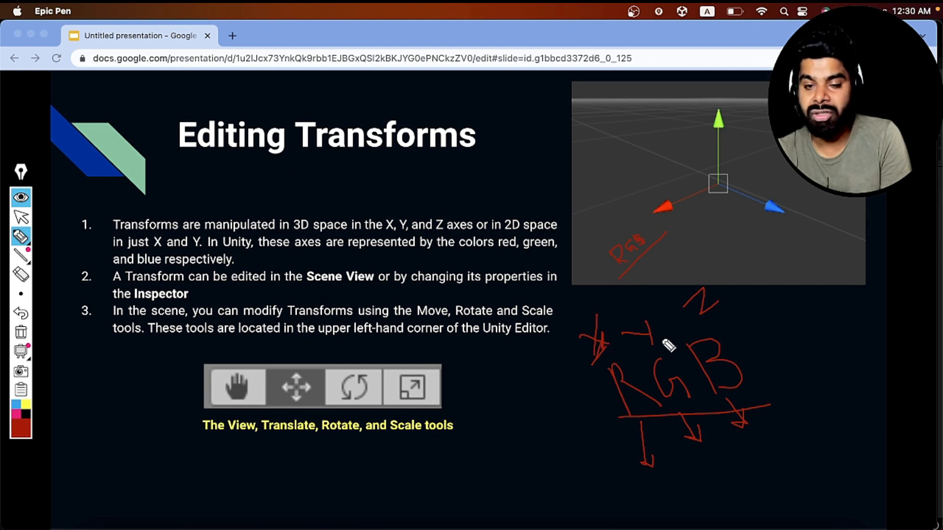
Mark up the handwritten Y and Z above the large RGB, and handwrite Z, Y and X beside the blue, green and red axis arrows.
drag(664, 334, 654, 363)
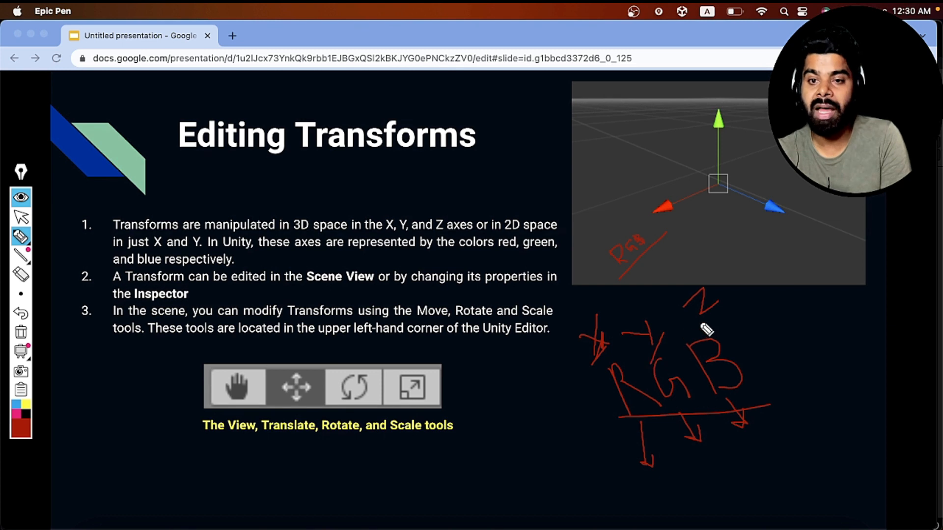
mouse_move(693, 327)
mouse_down()
mouse_move(720, 326)
mouse_move(701, 309)
mouse_move(705, 301)
mouse_up()
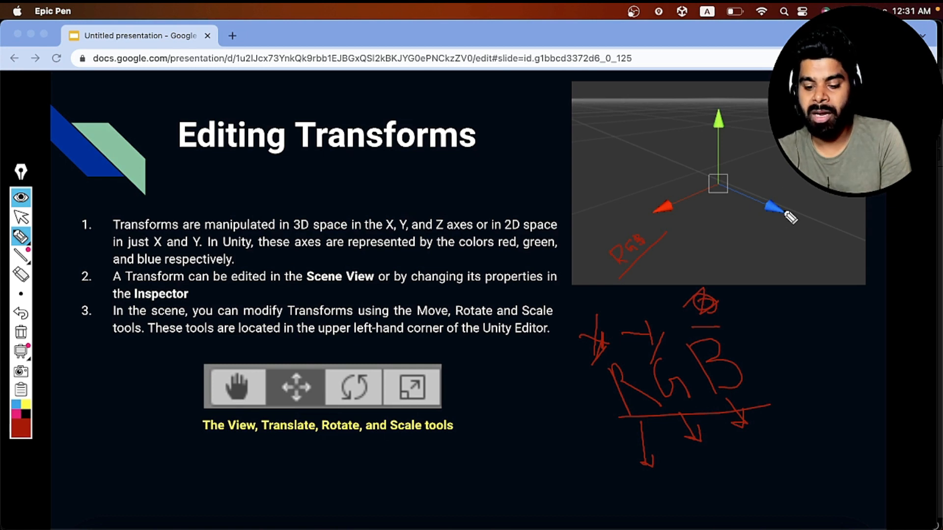
mouse_move(780, 206)
mouse_down()
mouse_move(803, 214)
mouse_move(809, 197)
mouse_up()
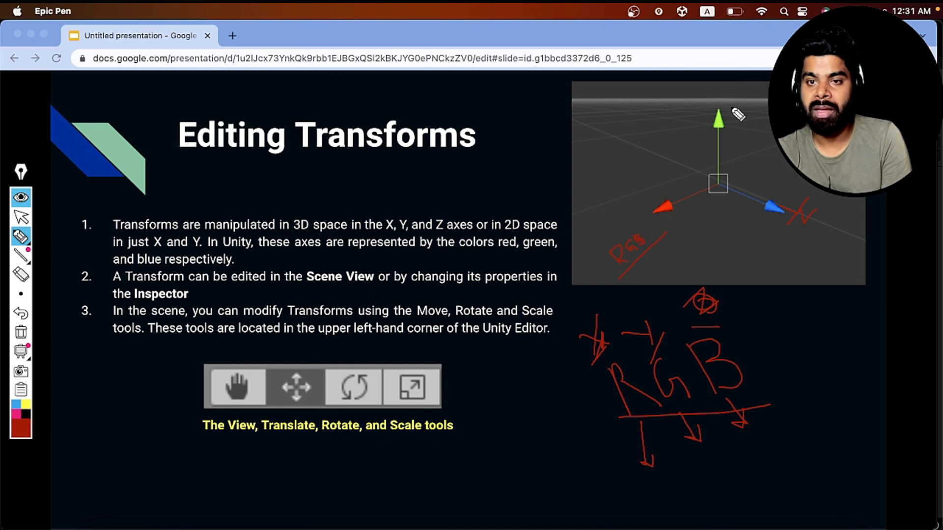
mouse_move(723, 106)
mouse_down()
mouse_move(739, 111)
mouse_move(742, 130)
mouse_up()
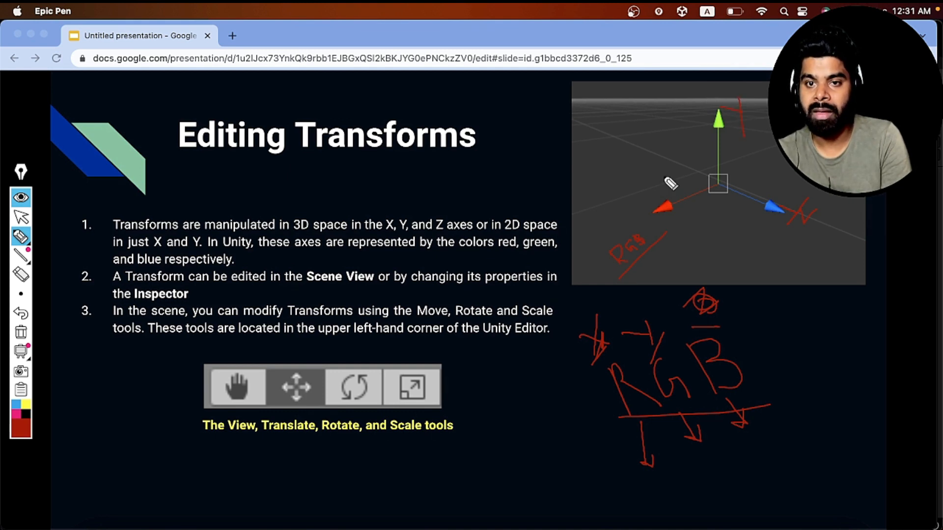
drag(650, 180, 653, 231)
drag(631, 201, 662, 215)
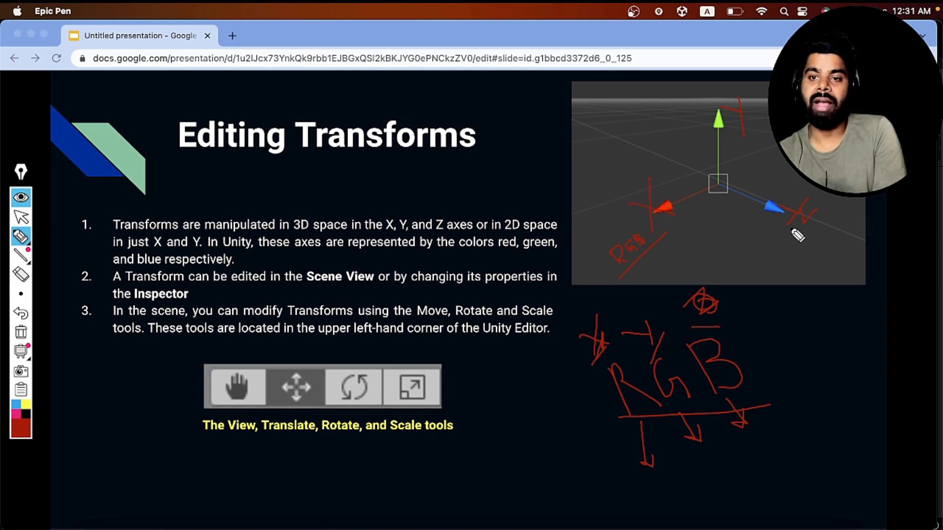
mouse_move(797, 235)
mouse_down()
mouse_move(821, 217)
mouse_move(863, 222)
mouse_up()
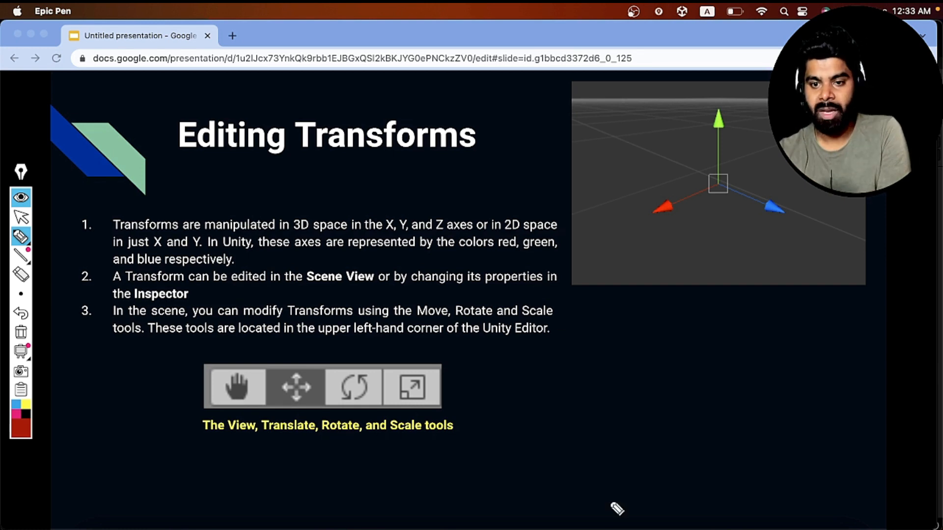
Leave pen mode, switch to the Unity editor, and show the selected Plane in the Scene view.
click(21, 217)
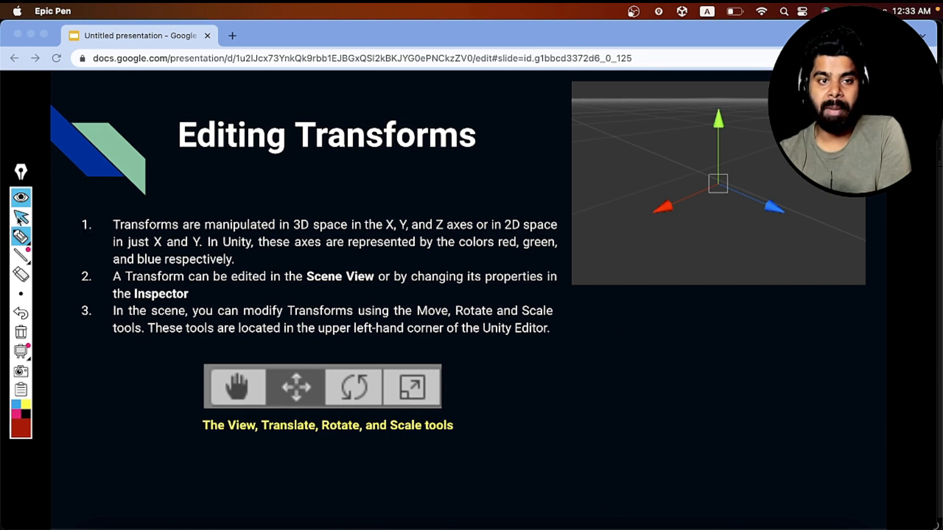
click(713, 526)
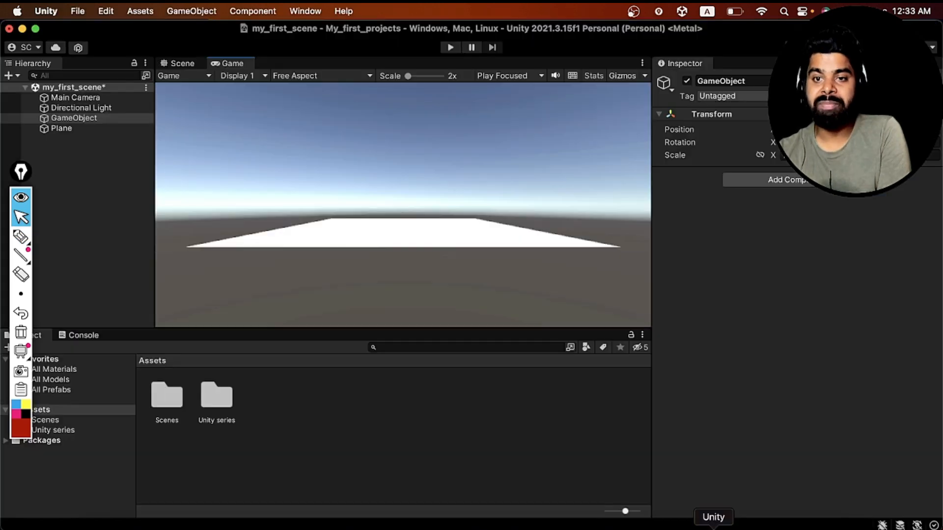
click(76, 119)
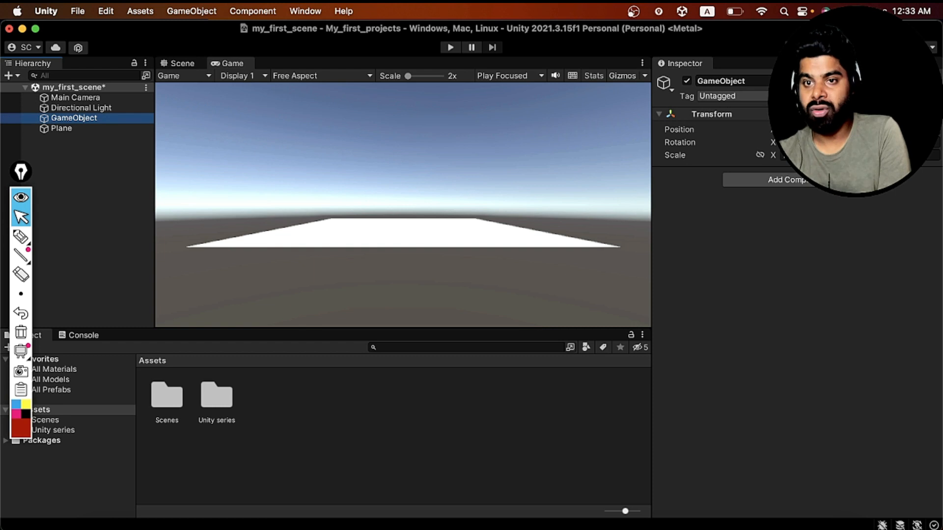
right_click(76, 129)
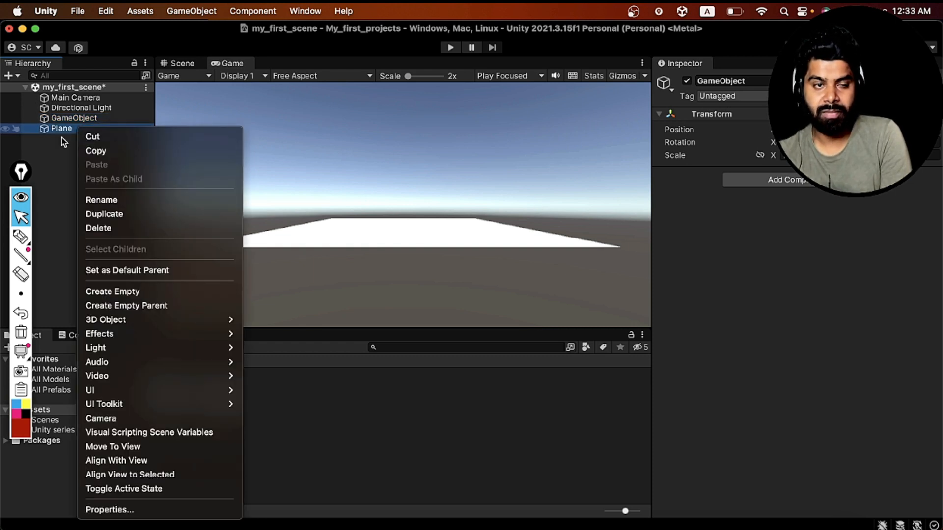
key(Escape)
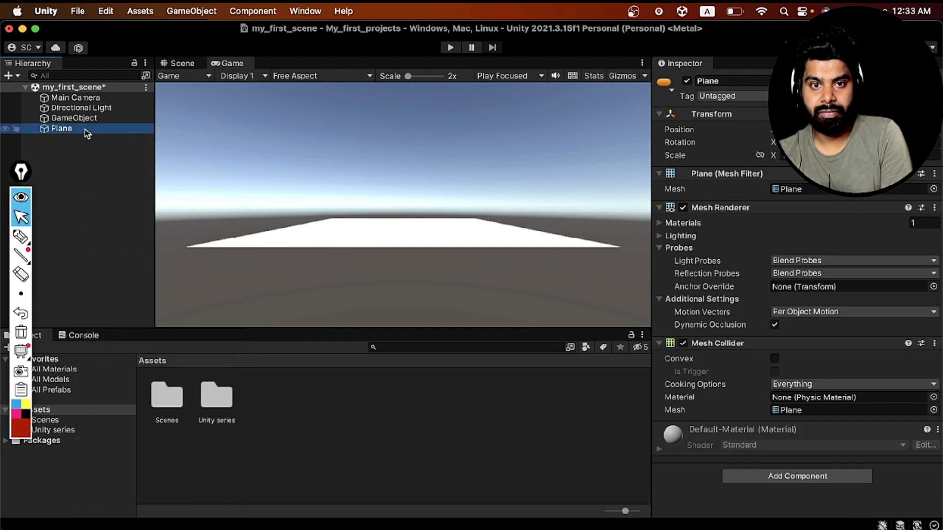
click(96, 186)
click(61, 131)
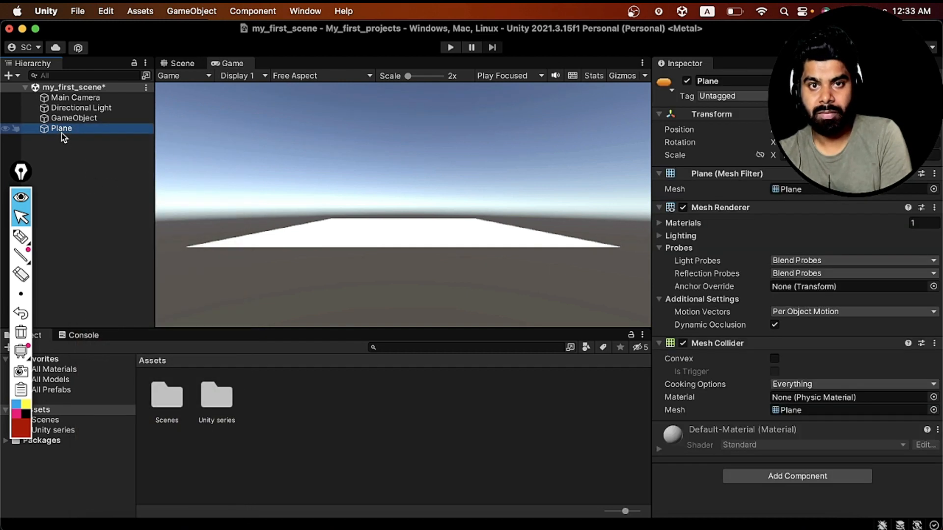
click(199, 64)
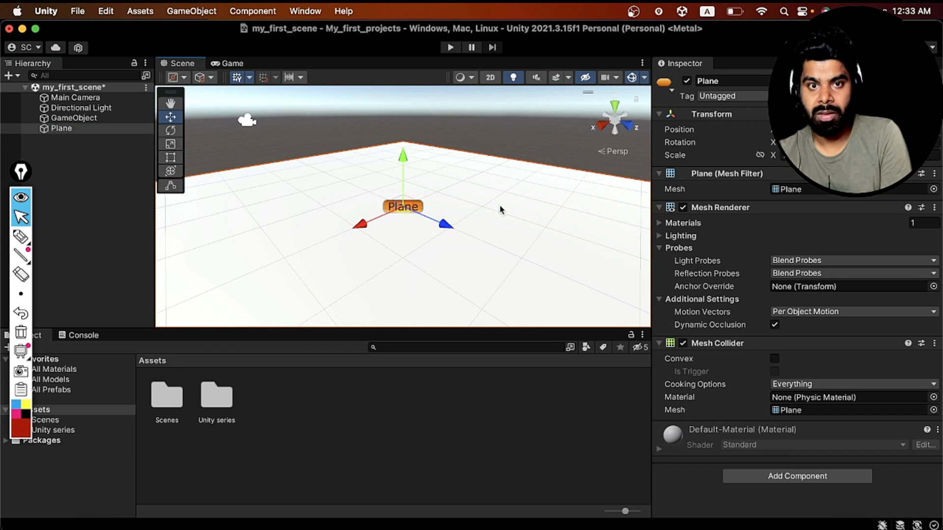
scroll(476, 216, down, 3)
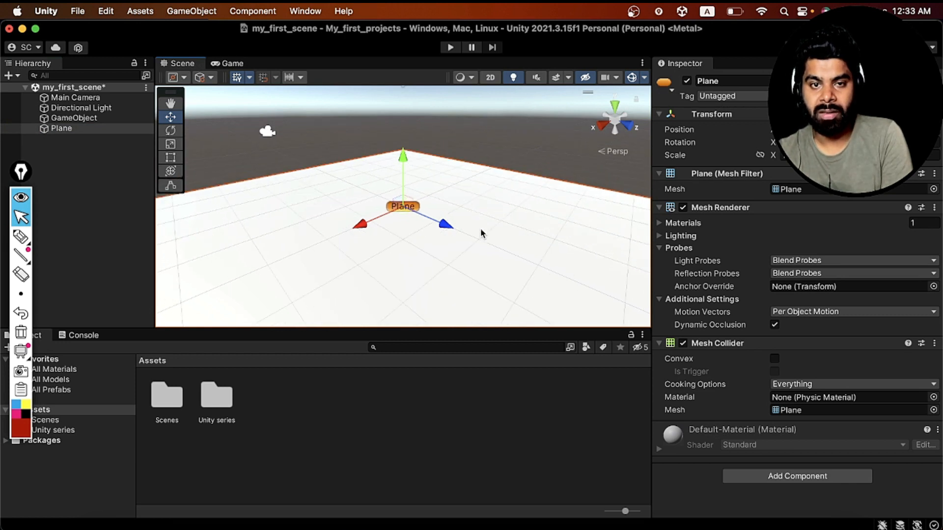
right_drag(476, 237, 443, 283)
scroll(443, 279, down, 5)
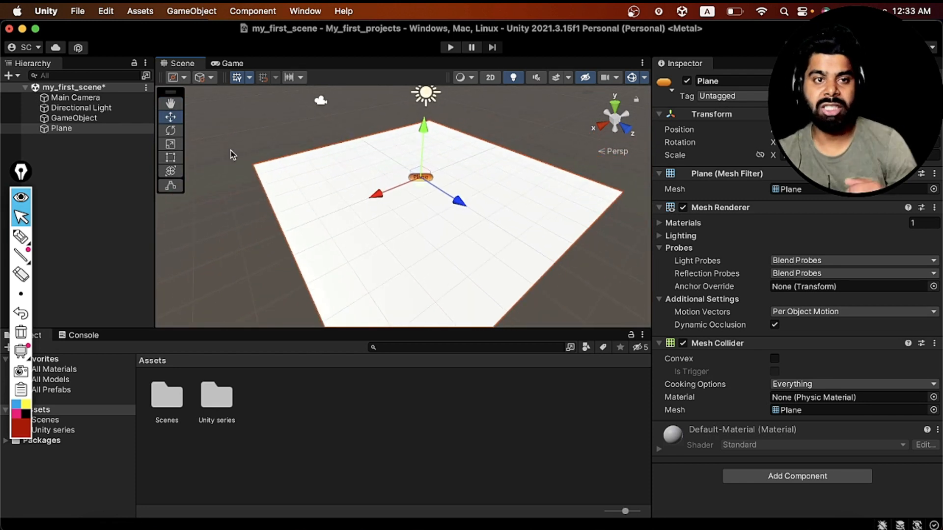
Collapse the pen toolbar, add a 3D Cube to the scene and focus the Scene view on it.
click(21, 197)
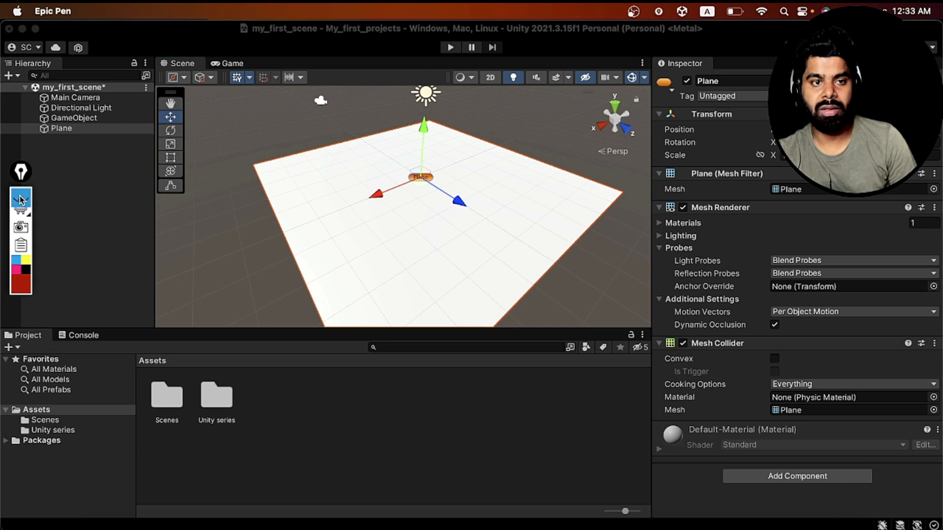
right_click(88, 163)
mouse_move(142, 340)
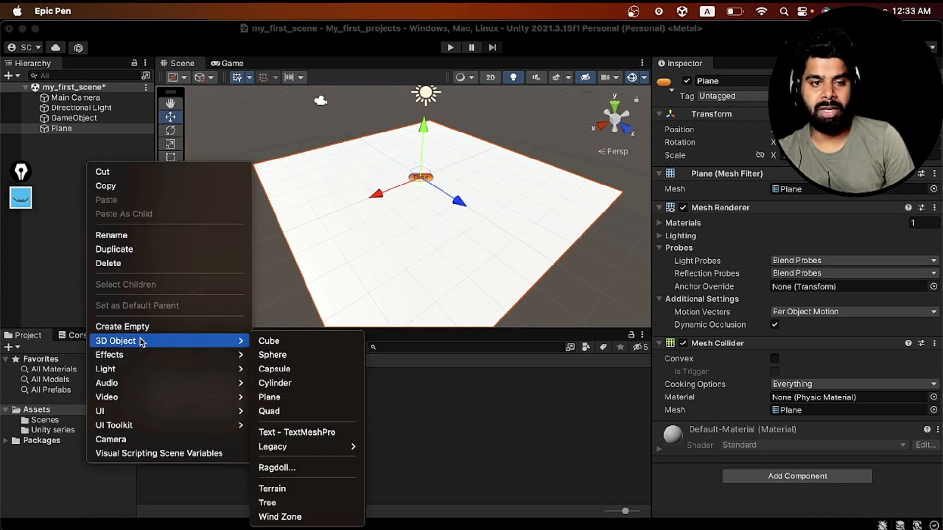
click(293, 346)
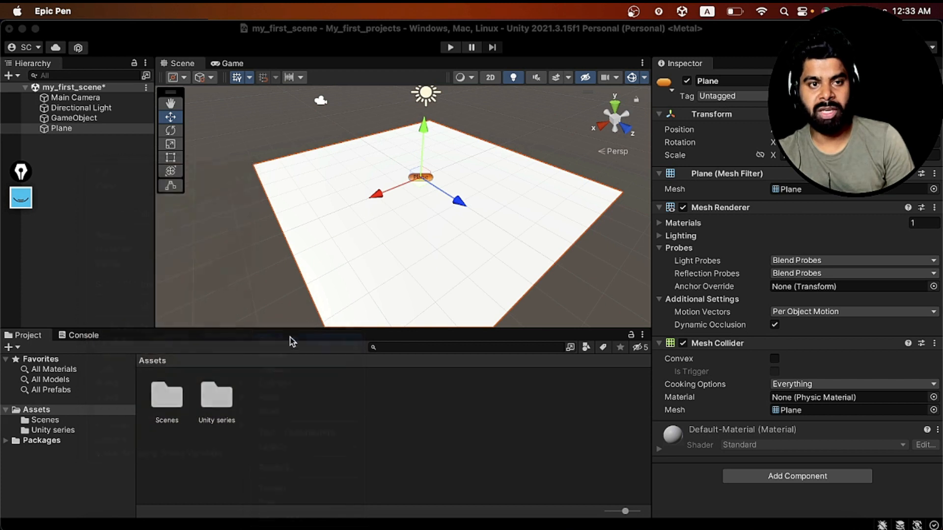
click(116, 187)
double_click(82, 138)
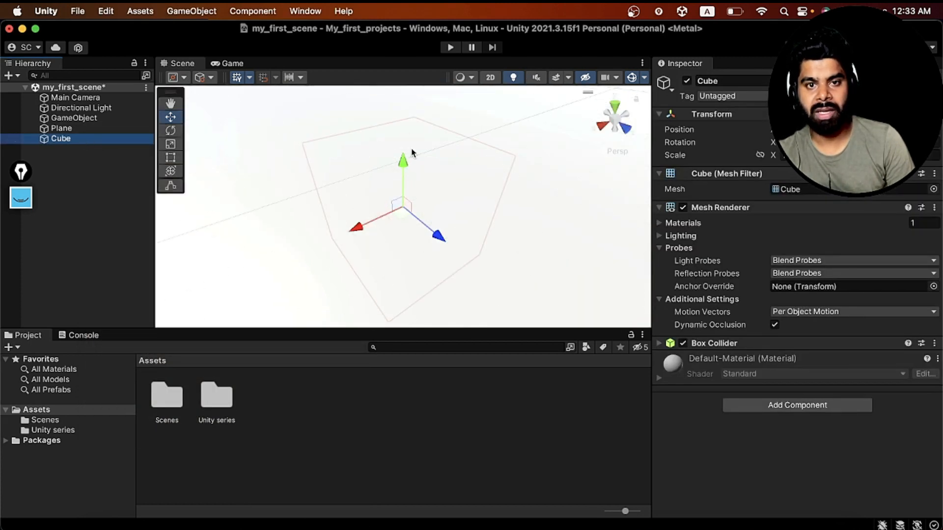
Raise the cube along its green Y axis above the plane, to a Y position of about 1.73.
drag(403, 162, 409, 109)
scroll(446, 196, up, 4)
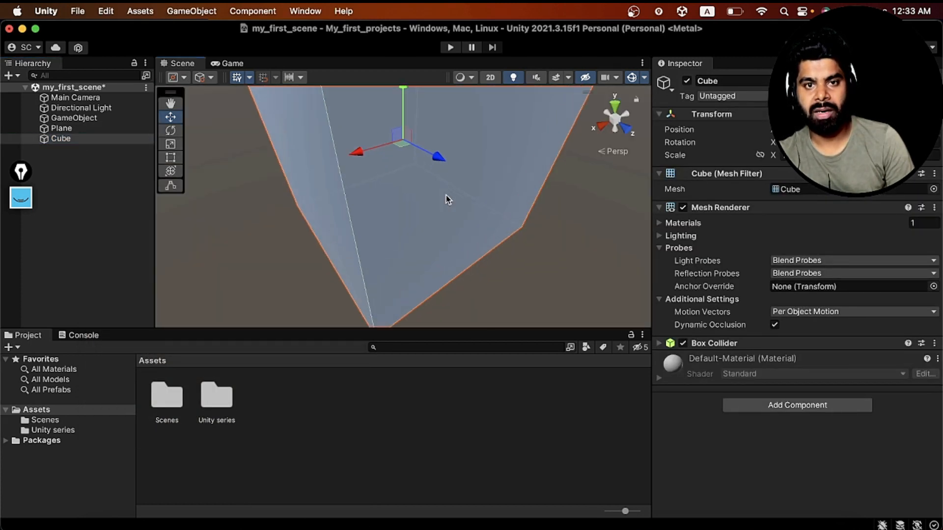
scroll(446, 196, down, 5)
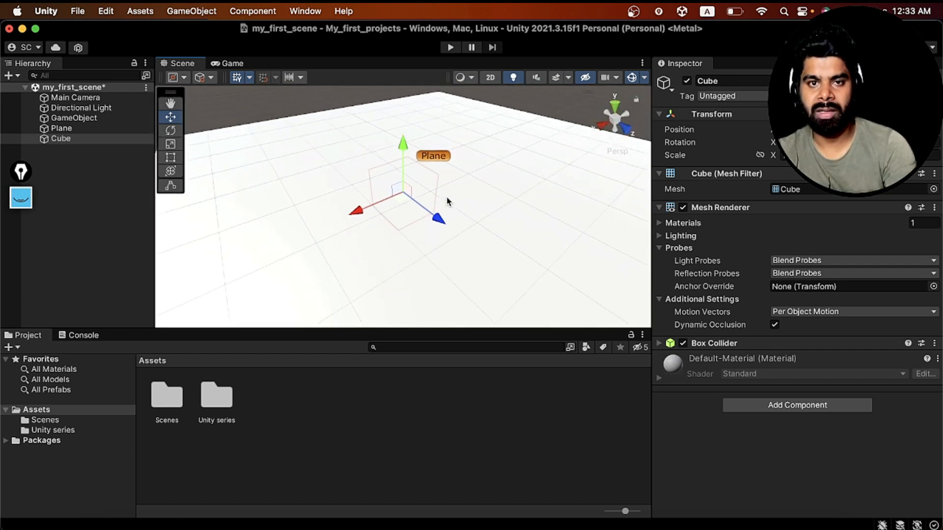
scroll(442, 192, down, 2)
drag(401, 153, 403, 100)
scroll(465, 214, down, 4)
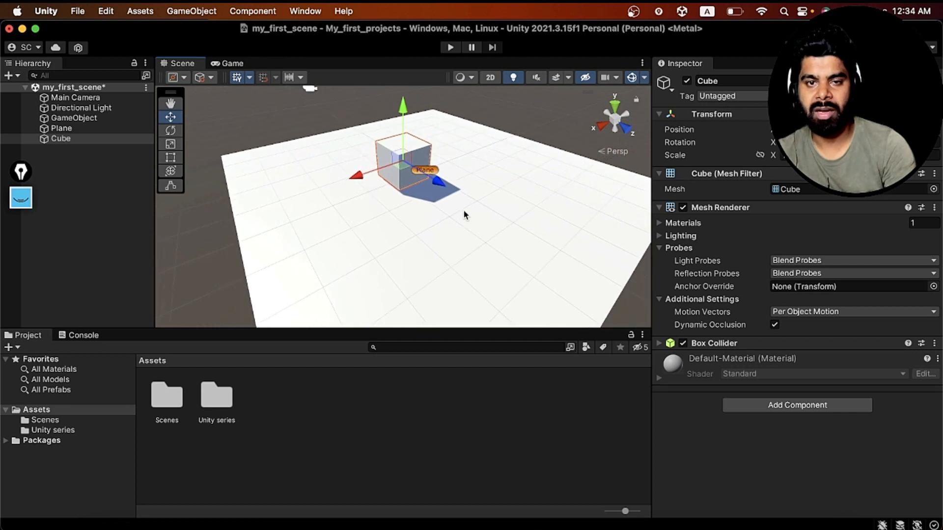
View the cube in the Game view, return to the Scene view and select the Cube again.
click(618, 292)
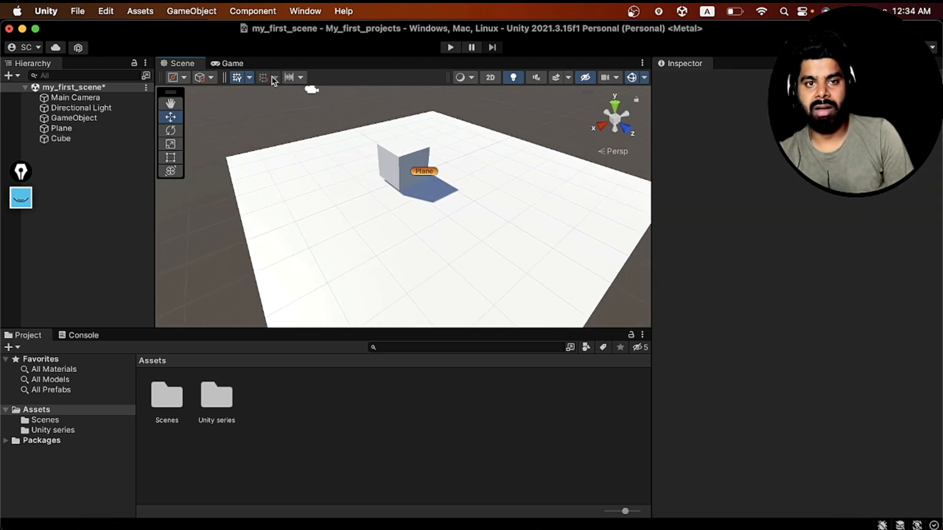
click(235, 67)
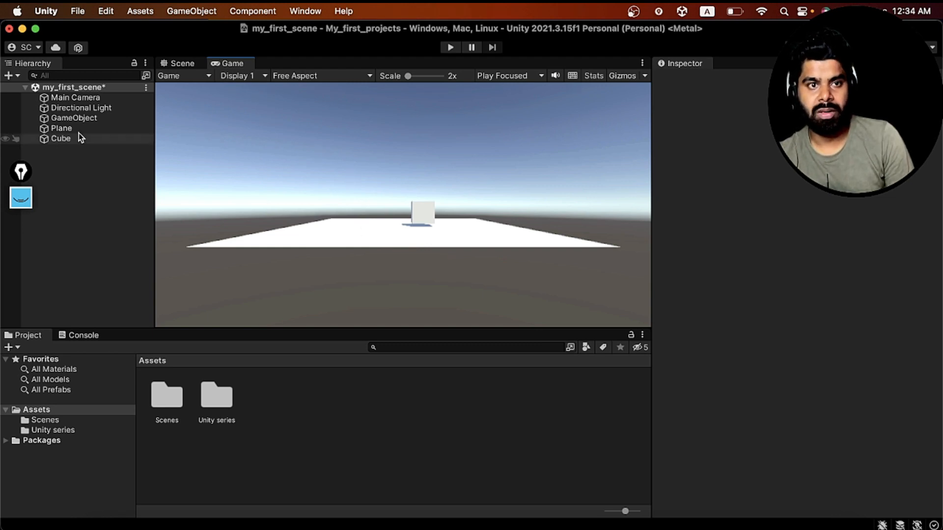
click(182, 64)
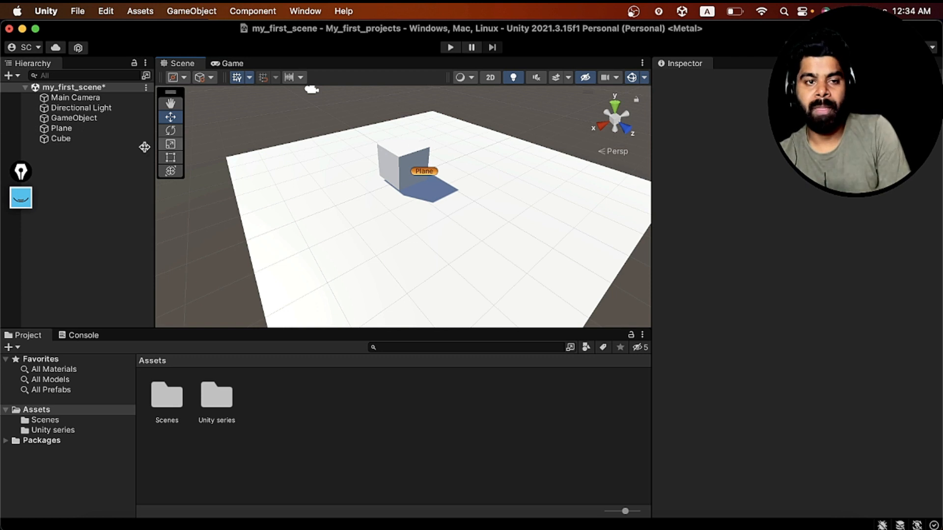
click(69, 139)
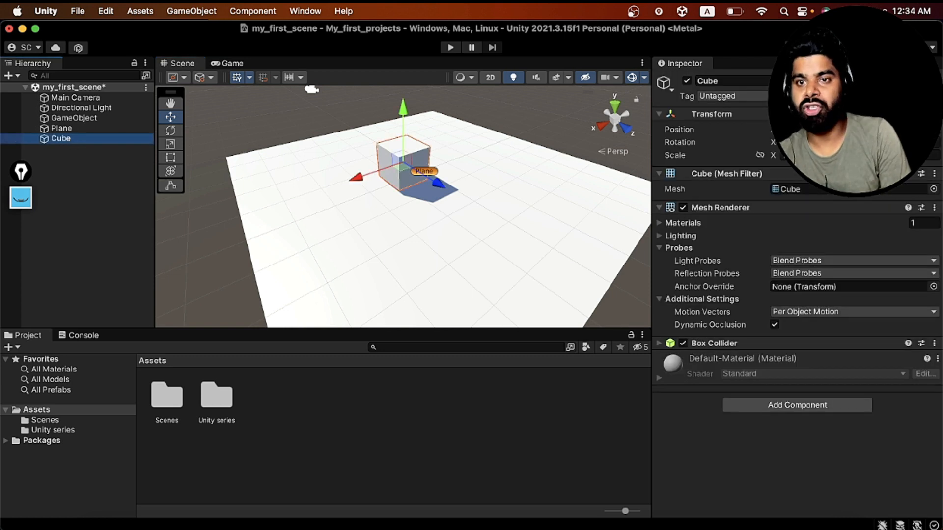
Set the cube's position to 0 on X, Y and Z in its Transform component.
click(916, 130)
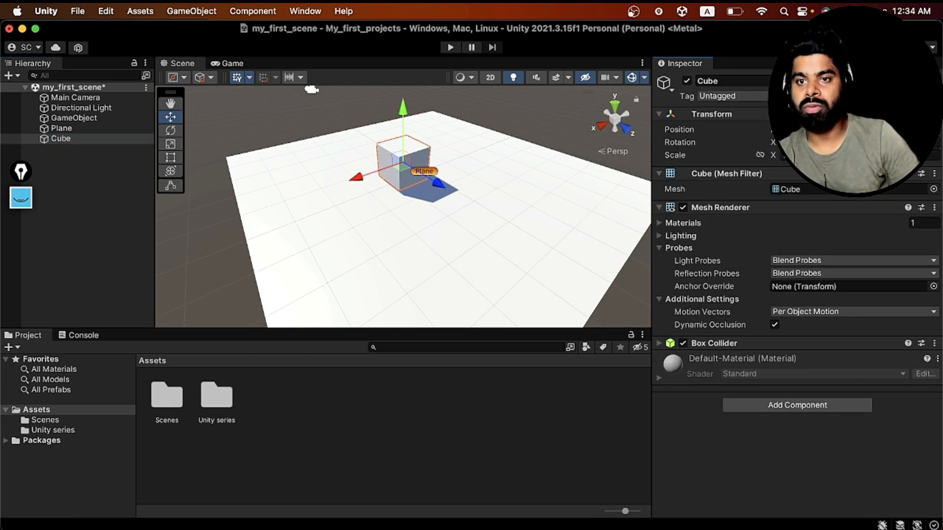
click(801, 97)
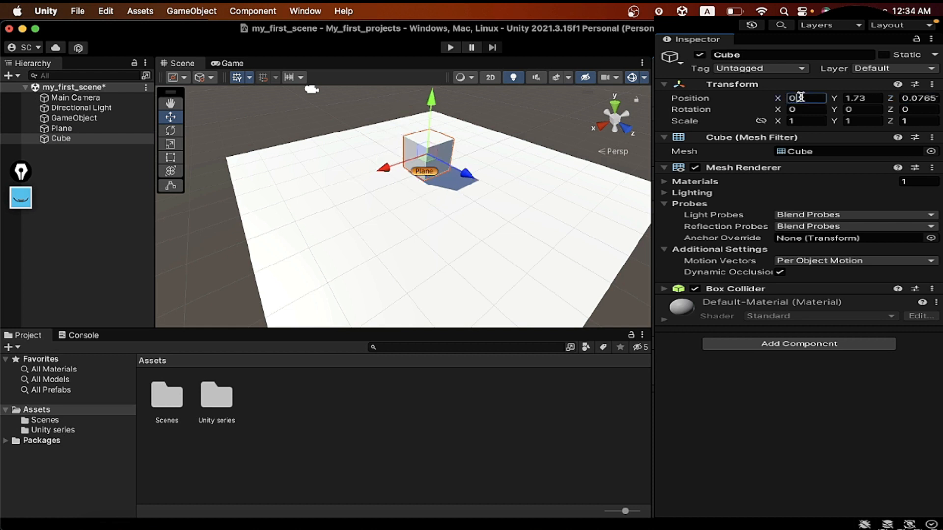
click(932, 84)
click(803, 97)
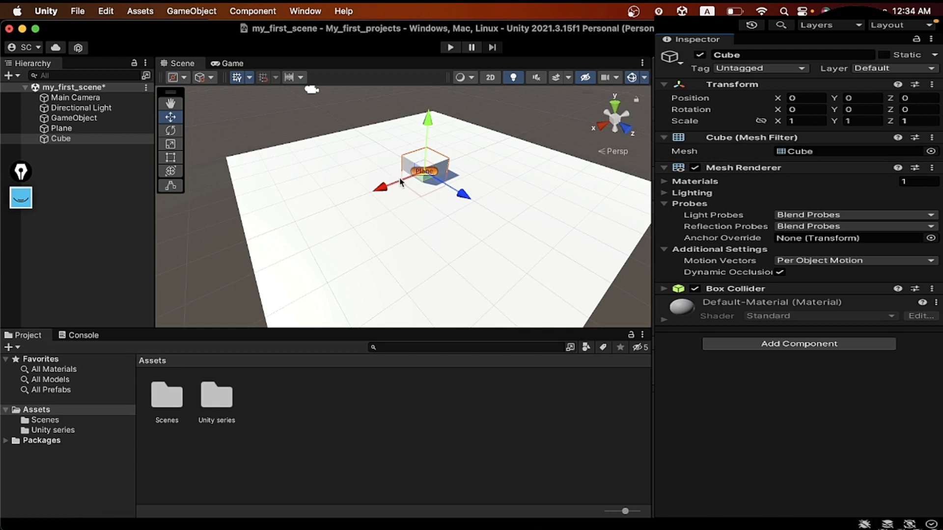
Try a Y position of 0.5 for the cube, and set it to 1.
click(863, 98)
text(0.5)
double_click(863, 101)
text(1)
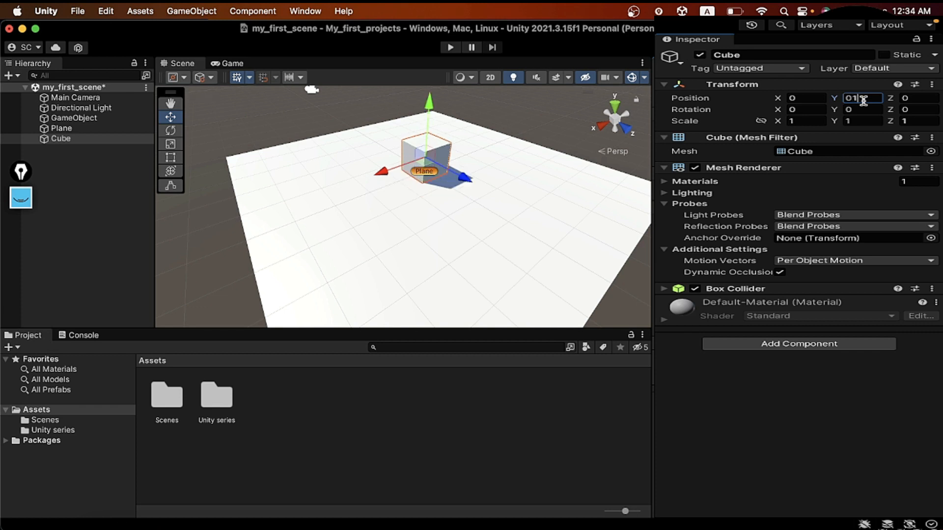
key(Return)
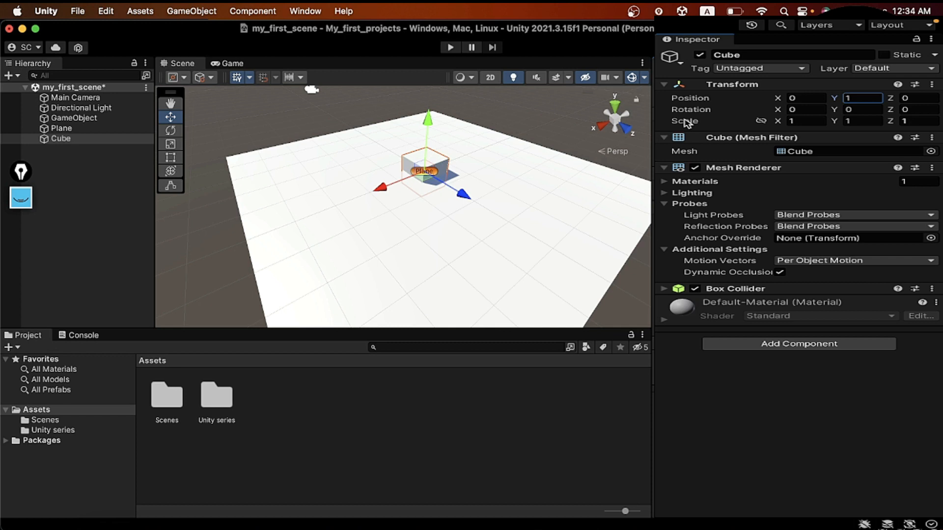
Set the cube's X position to 2, and try an X rotation of 30 before setting it to 45.
click(799, 99)
text(2)
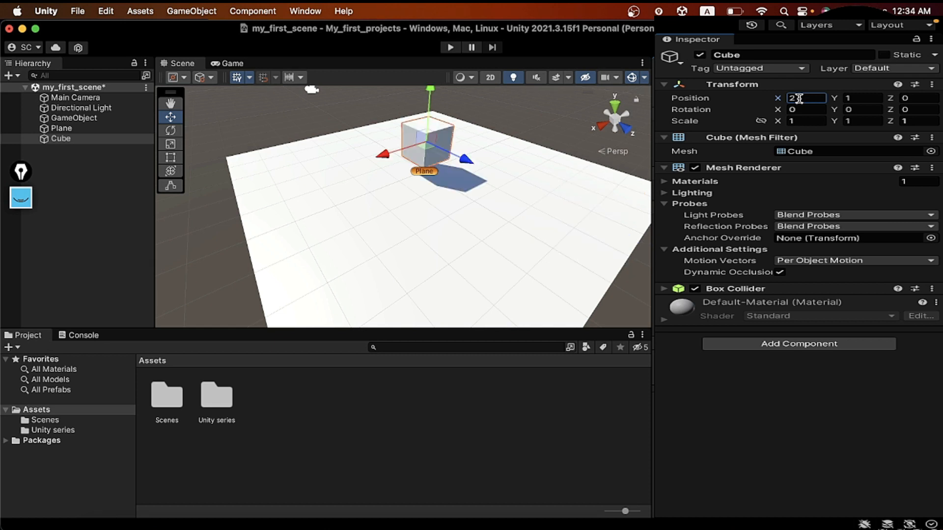
click(804, 111)
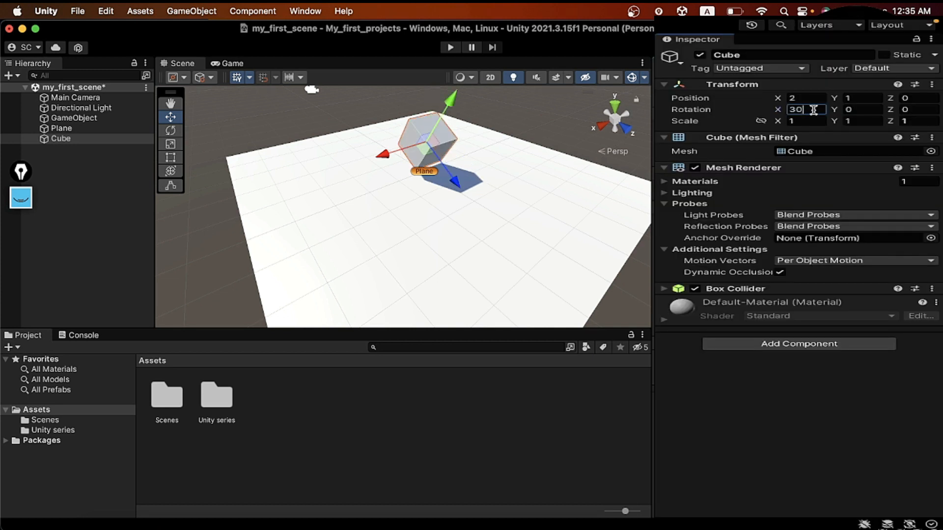
key(BackSpace)
Try a Y position of 5 for the cube, and set it to 2.
click(864, 101)
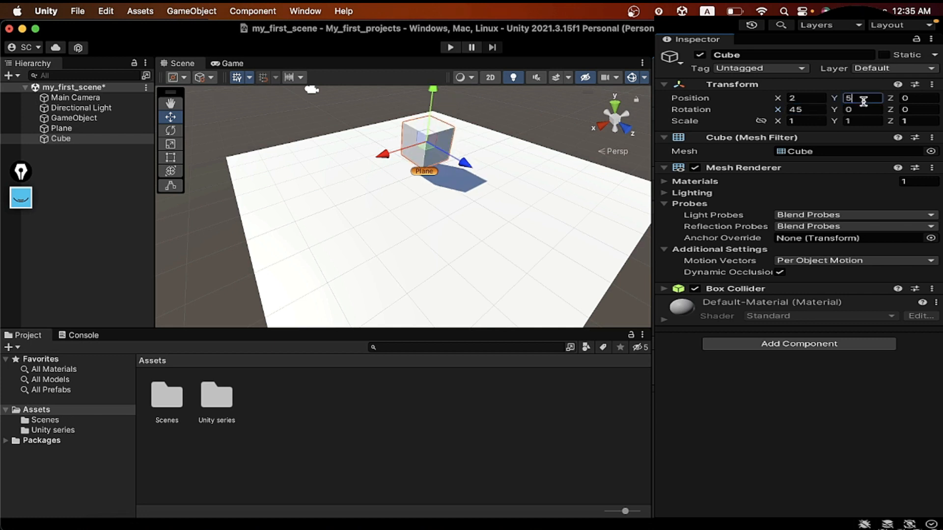
text(5)
key(BackSpace)
text(2)
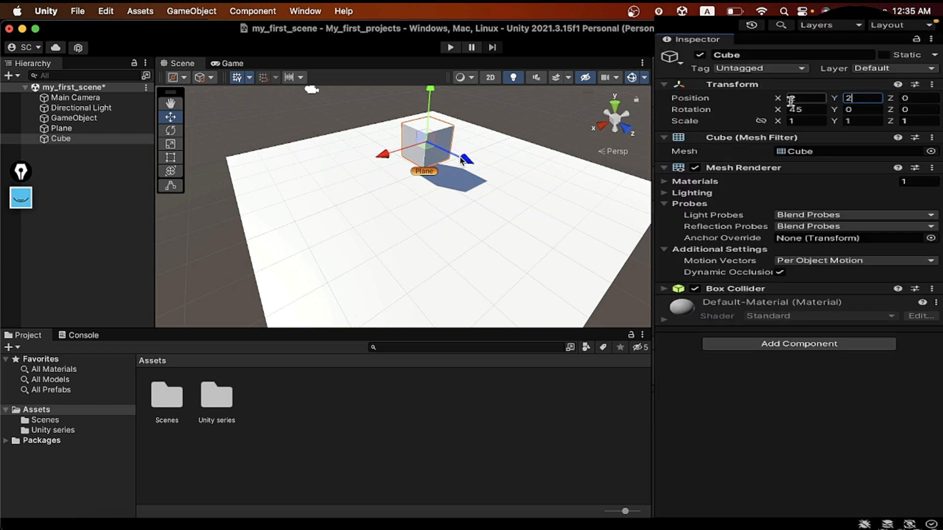
Try an X rotation of 90 for the cube, and set it to 0.
click(807, 110)
text(90)
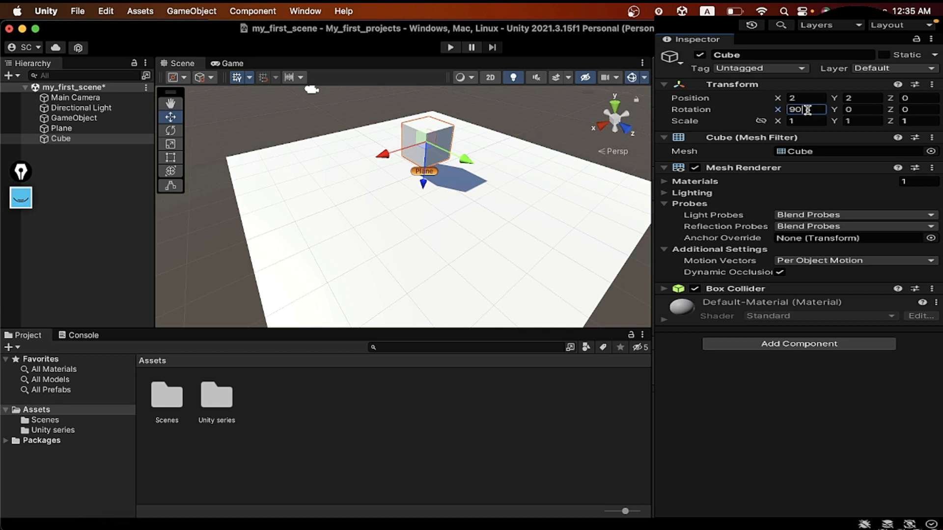
key(BackSpace)
key(BackSpace)
text(0)
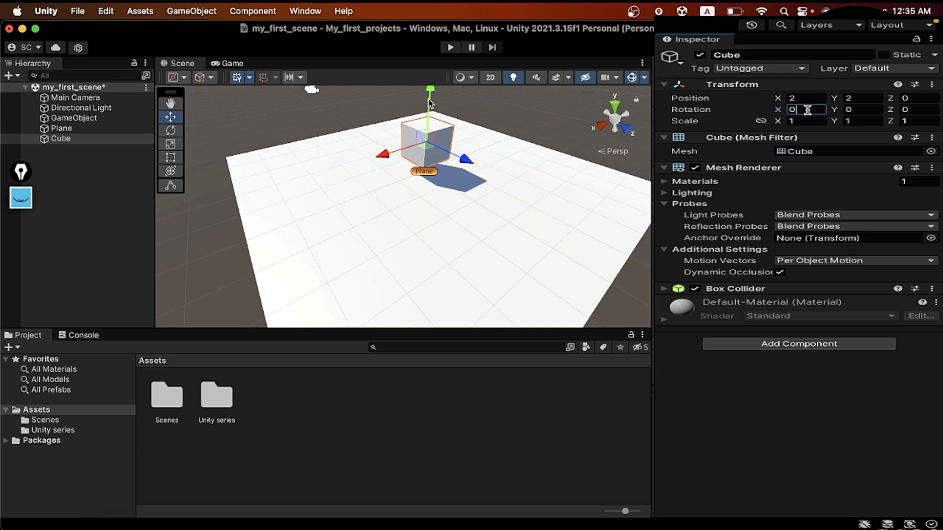
Try an X rotation of 180 for the cube.
scroll(463, 176, down, 2)
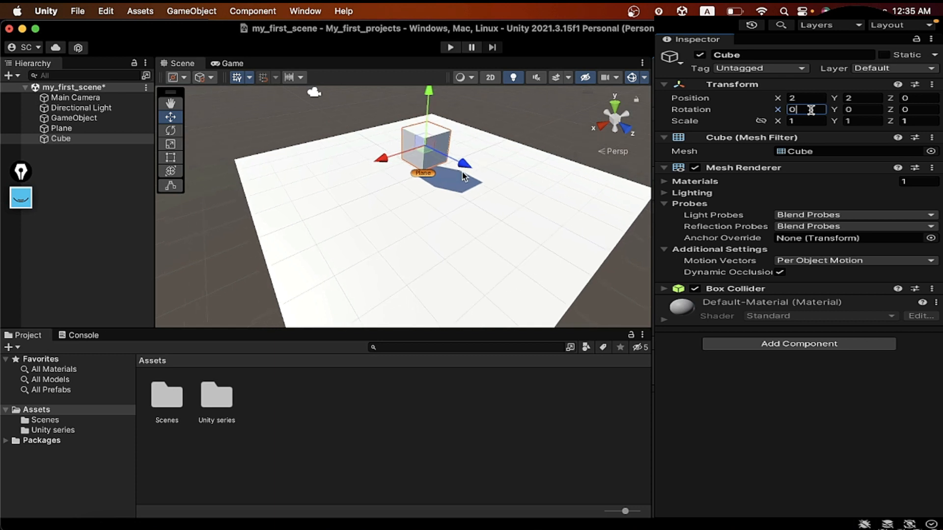
scroll(463, 176, down, 1)
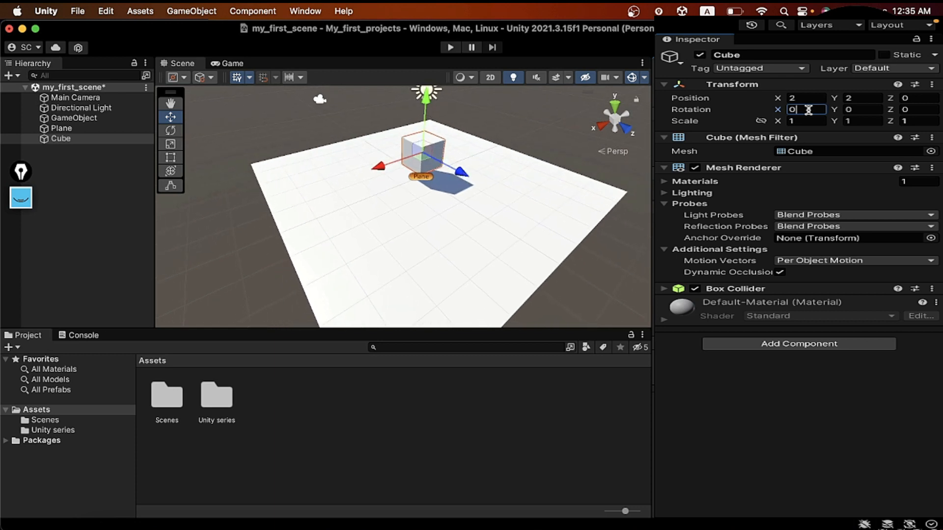
text(180)
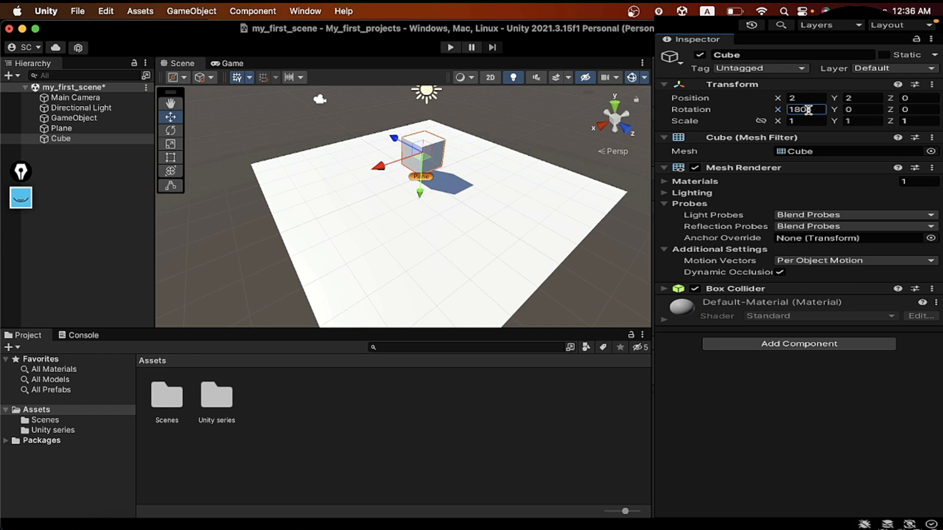
key(Tab)
key(Tab)
Undo the cube's latest rotation change and save the scene.
key(super+z)
key(super+z)
key(super+z)
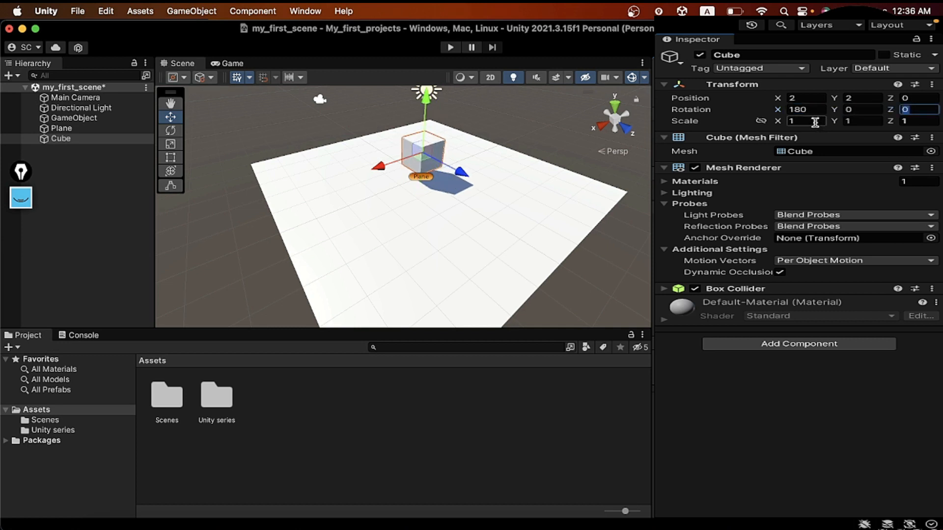
key(super+s)
Try X scale values of 2, 3 and 10 for the cube, and restore the scale to 1.
click(815, 123)
key(BackSpace)
text(2)
key(BackSpace)
text(3)
key(BackSpace)
text(10)
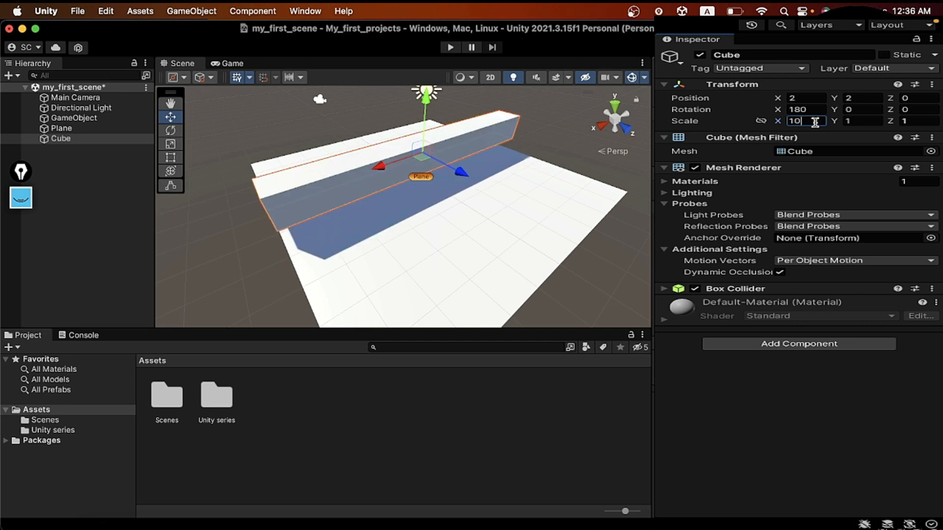
key(BackSpace)
key(BackSpace)
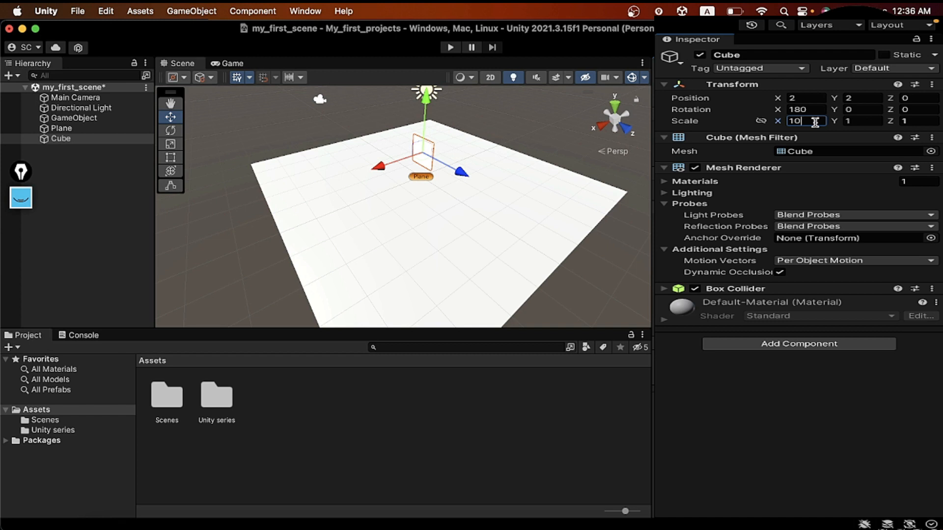
text(1)
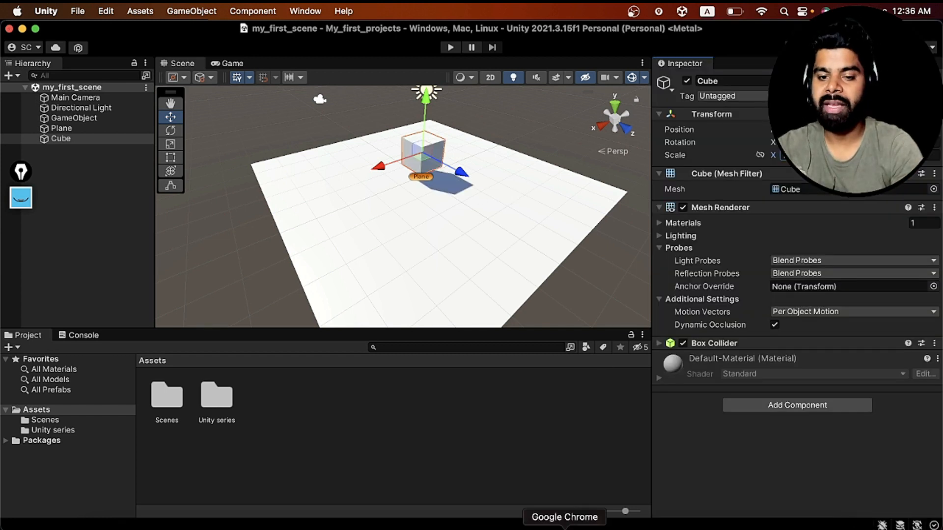
Switch to the Editing Transforms slide in Chrome and mark the View, Translate, Rotate and Scale tool icons with red Epic Pen strokes.
click(564, 527)
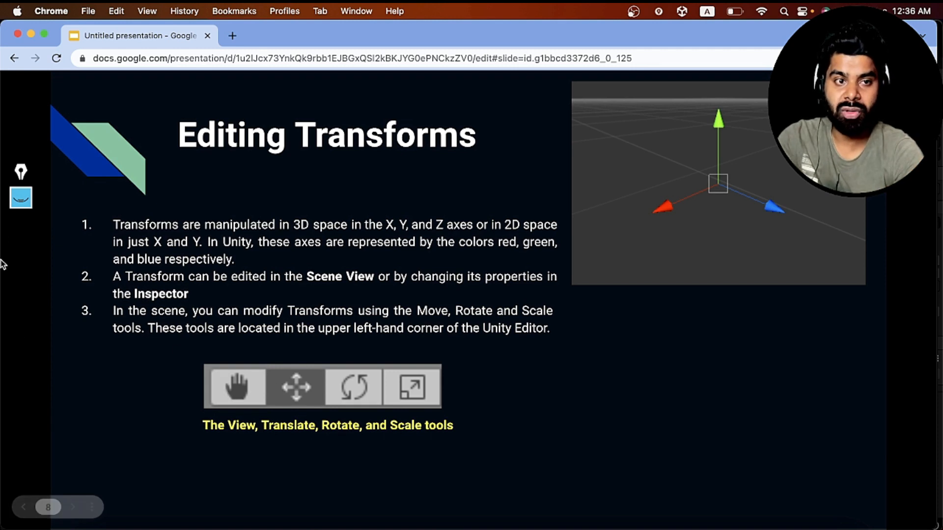
click(21, 197)
click(20, 239)
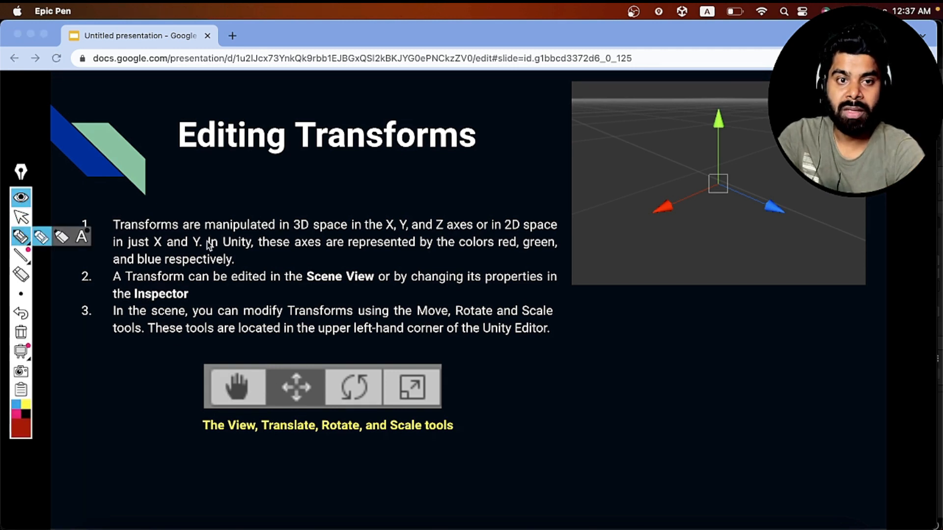
mouse_move(210, 354)
mouse_down()
mouse_move(226, 365)
mouse_move(266, 355)
mouse_move(297, 373)
mouse_move(327, 362)
mouse_up()
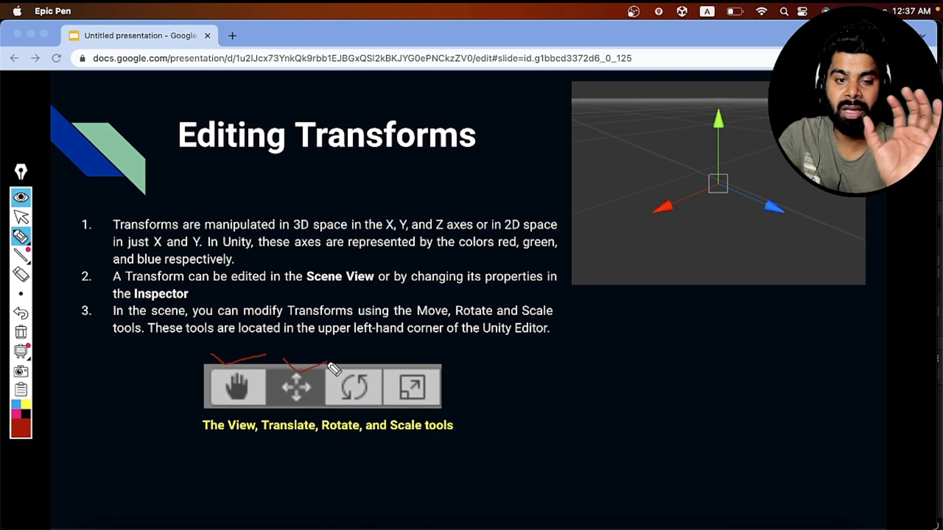
drag(349, 359, 396, 361)
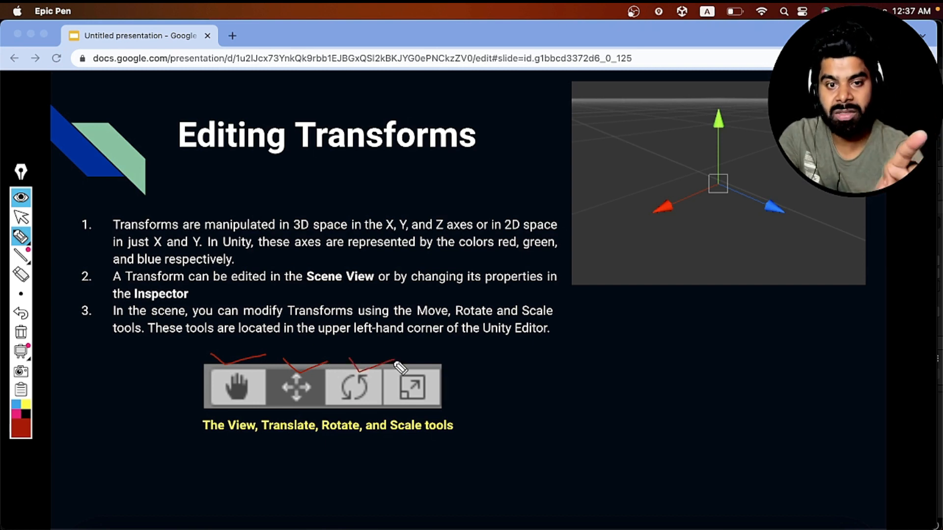
mouse_move(413, 362)
mouse_down()
mouse_move(403, 364)
mouse_move(425, 419)
mouse_move(423, 365)
mouse_move(480, 364)
mouse_up()
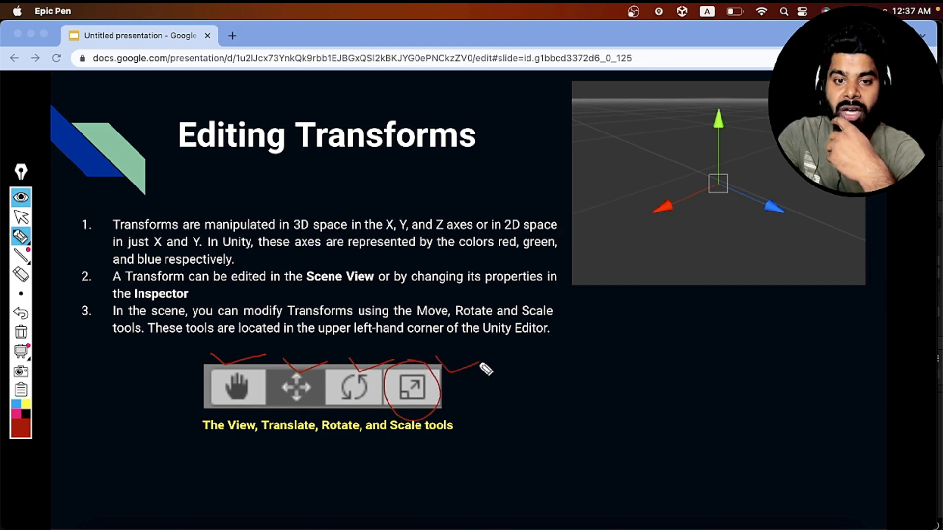
mouse_move(209, 381)
mouse_down()
mouse_move(210, 407)
mouse_move(185, 401)
mouse_up()
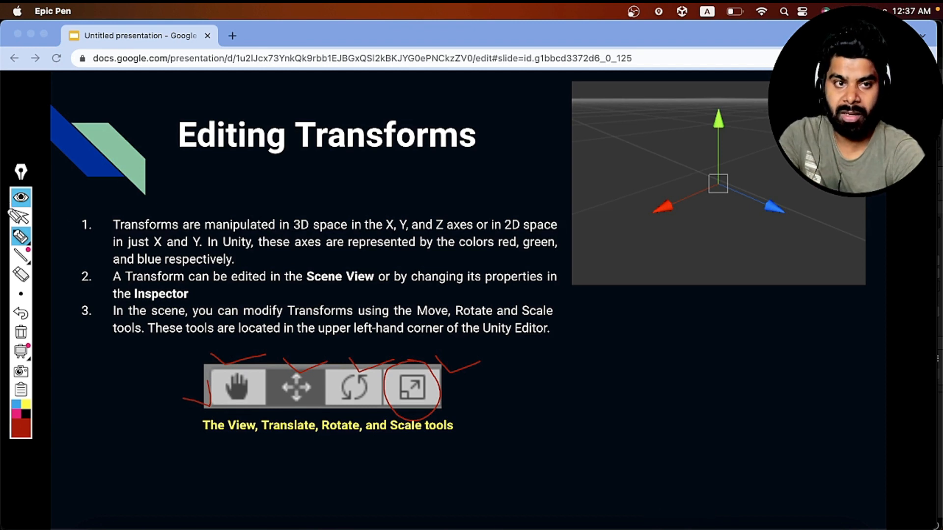
Stop drawing with Epic Pen, switch back to Unity and select the Cube in the scene hierarchy.
click(20, 218)
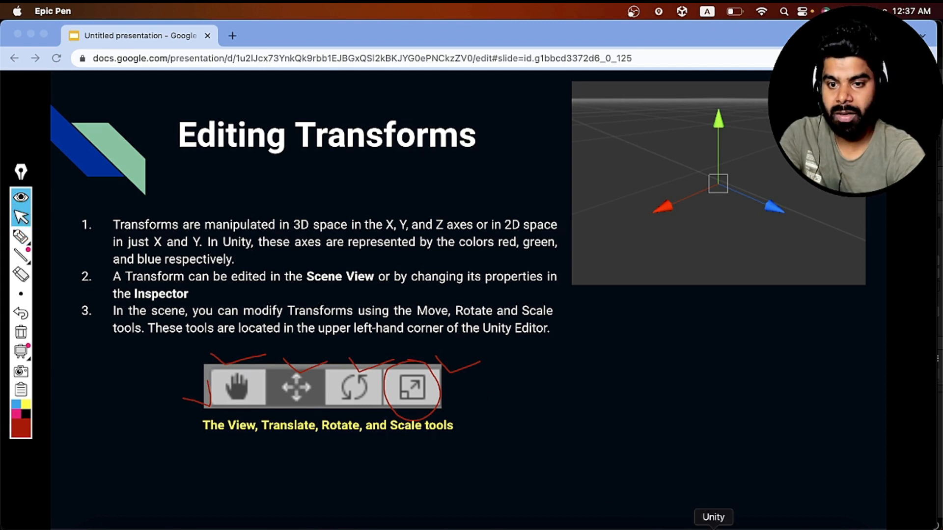
click(714, 521)
click(21, 197)
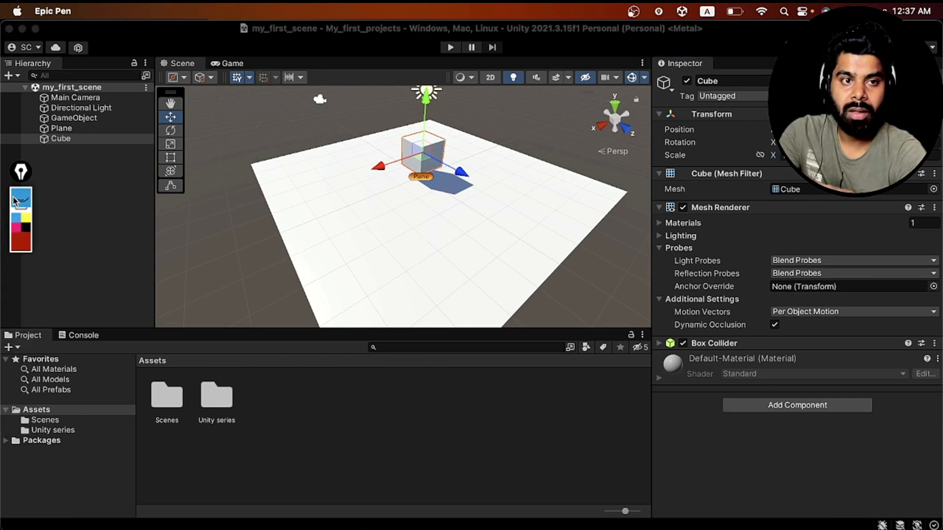
click(76, 135)
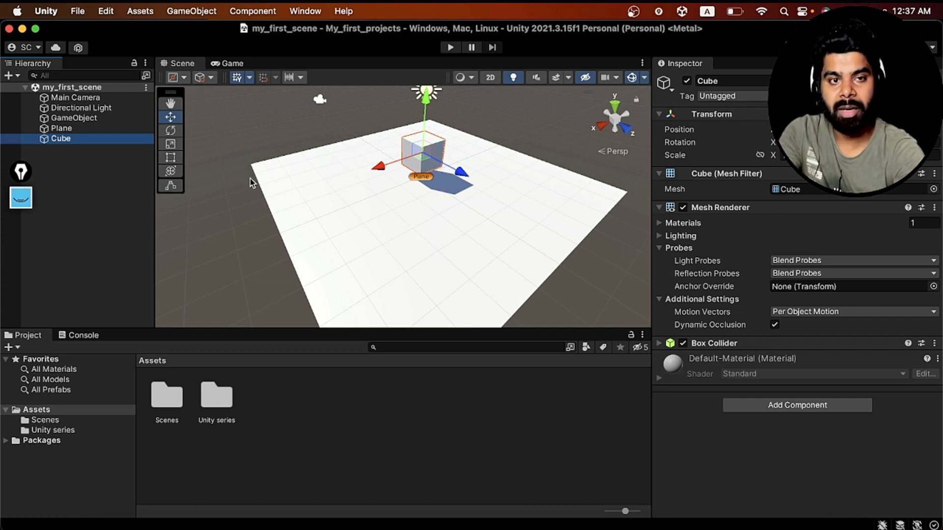
Cycle repeatedly through the Move, Rotate and Scale tools to compare their gizmos on the selected cube.
key(e)
key(r)
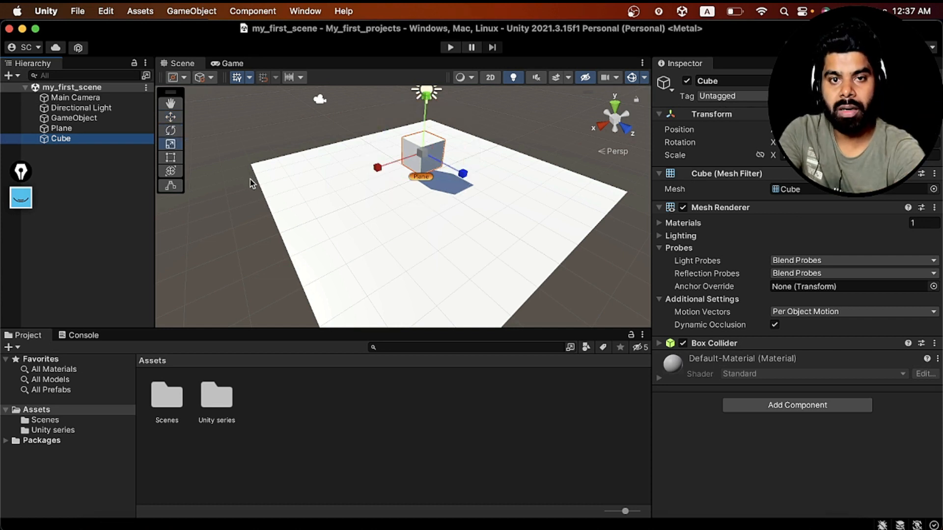
key(w)
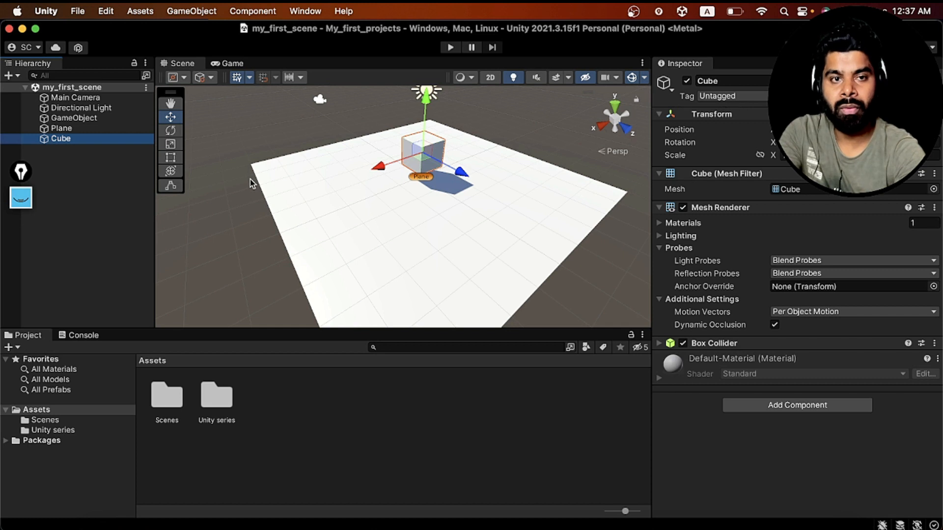
key(e)
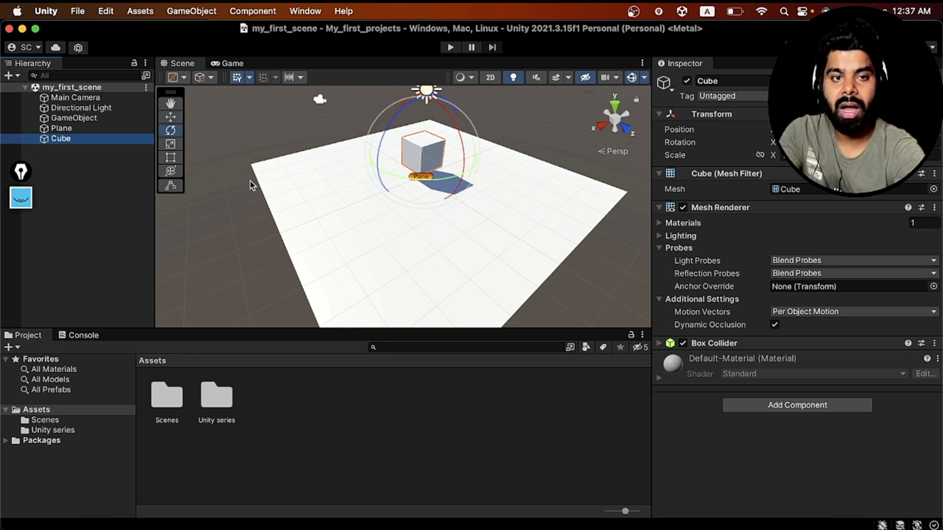
key(r)
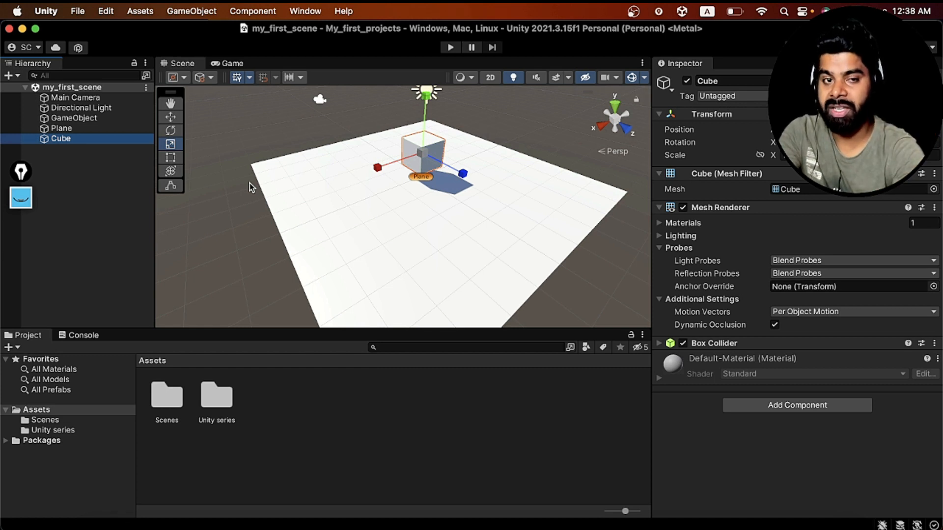
key(w)
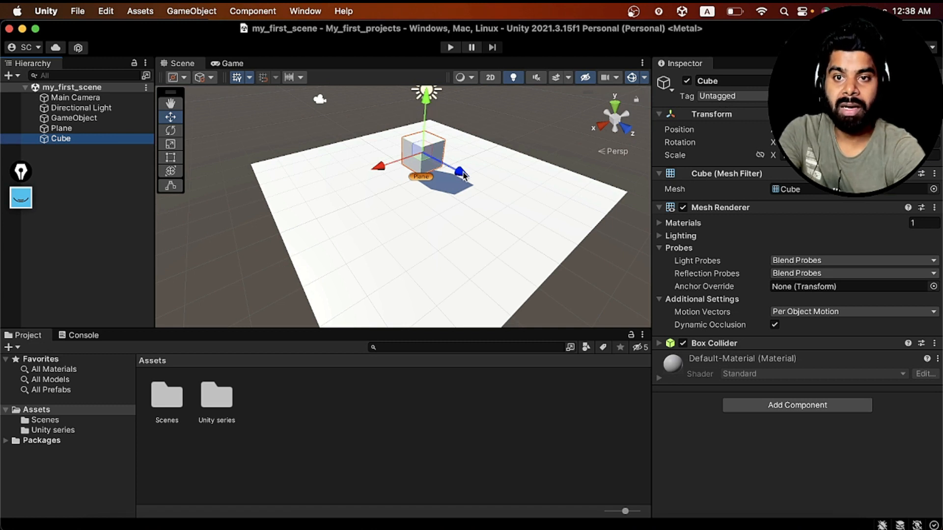
key(e)
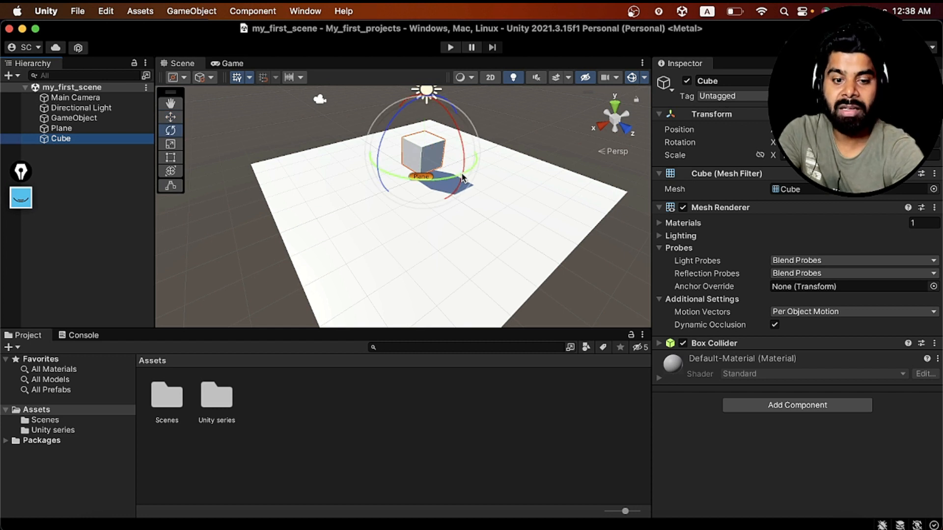
key(r)
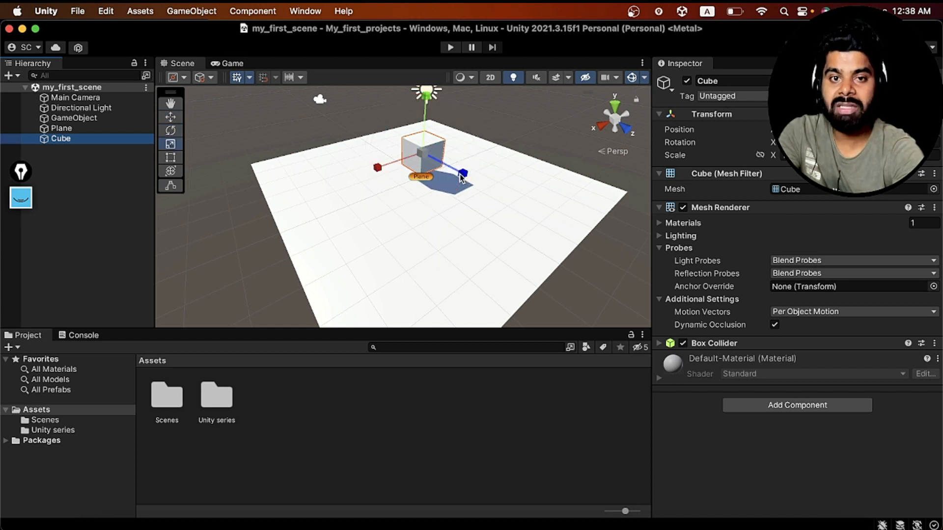
key(w)
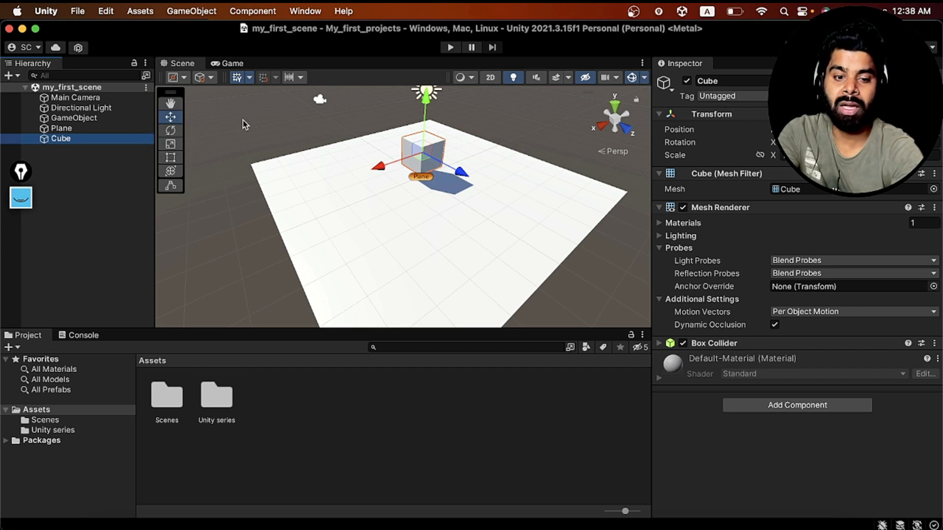
key(e)
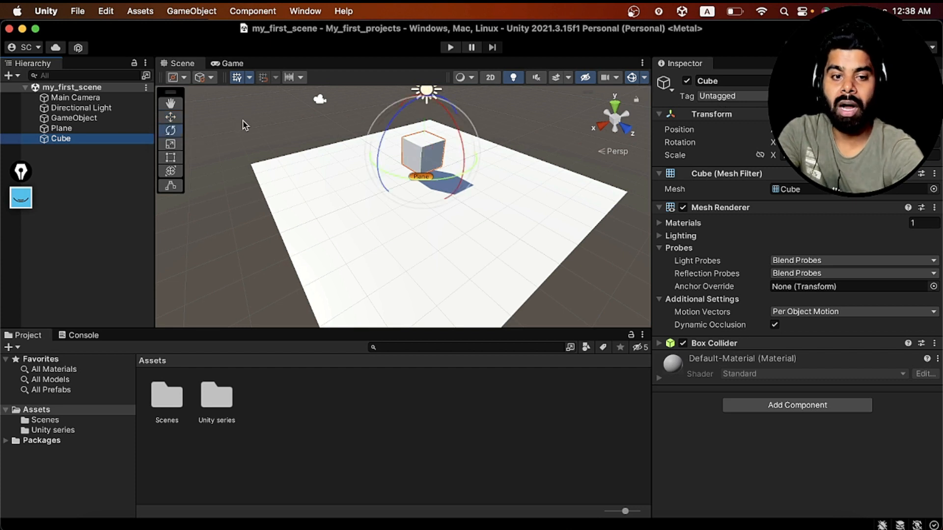
key(r)
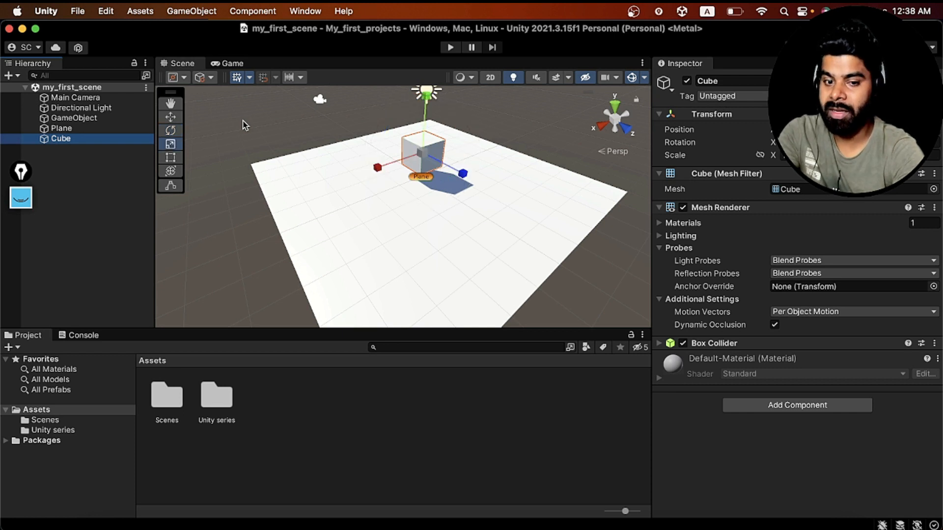
Show the Rect Tool's handles on the cube, and alternate between the Scale and Rotate tools.
key(t)
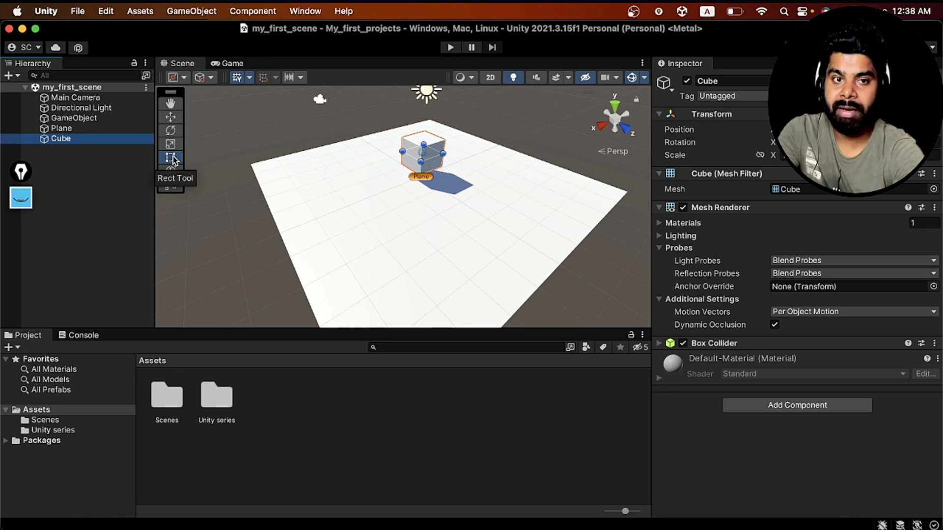
key(r)
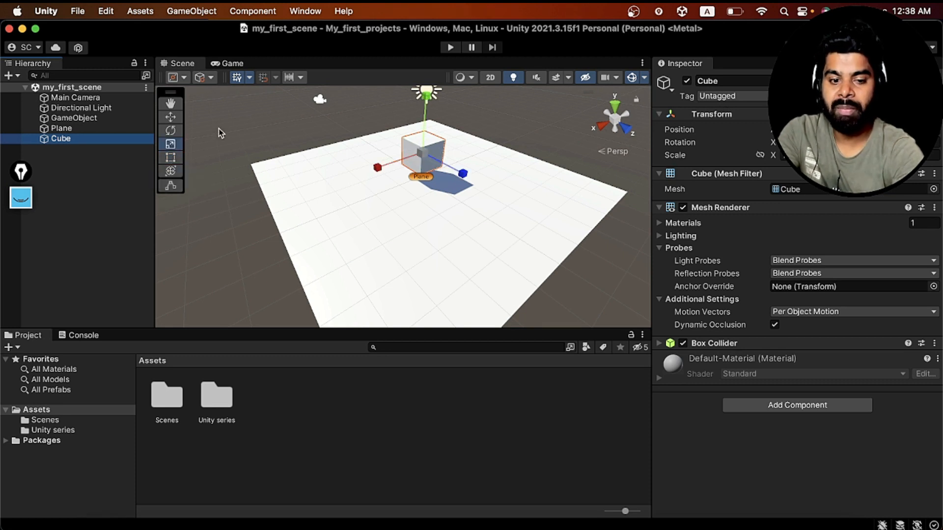
key(e)
key(r)
key(e)
key(r)
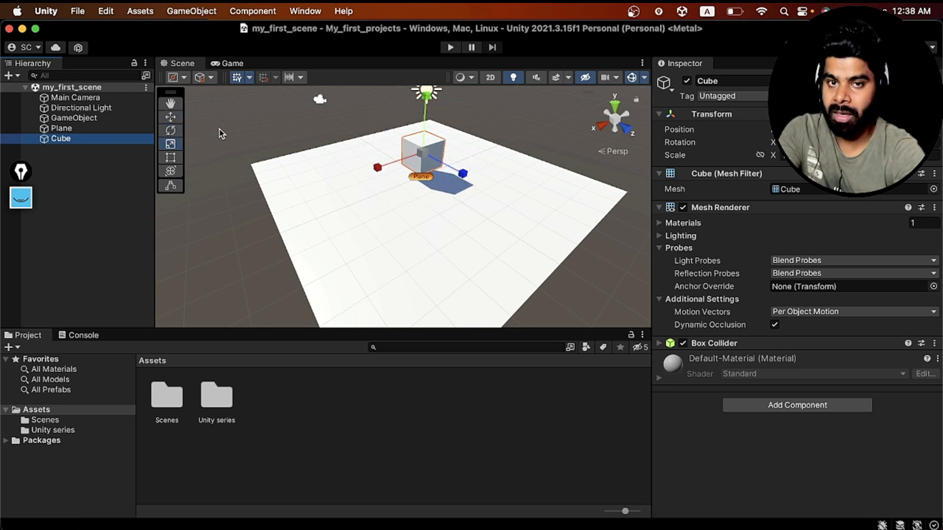
Move the cube freehand along its Z, X and Y axes over the plane with the Move tool.
key(w)
drag(465, 174, 454, 219)
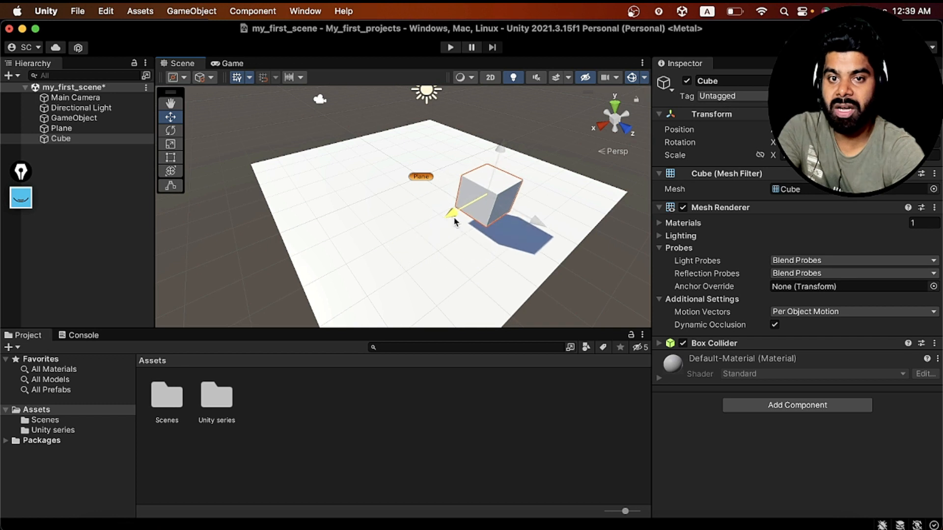
drag(501, 148, 521, 140)
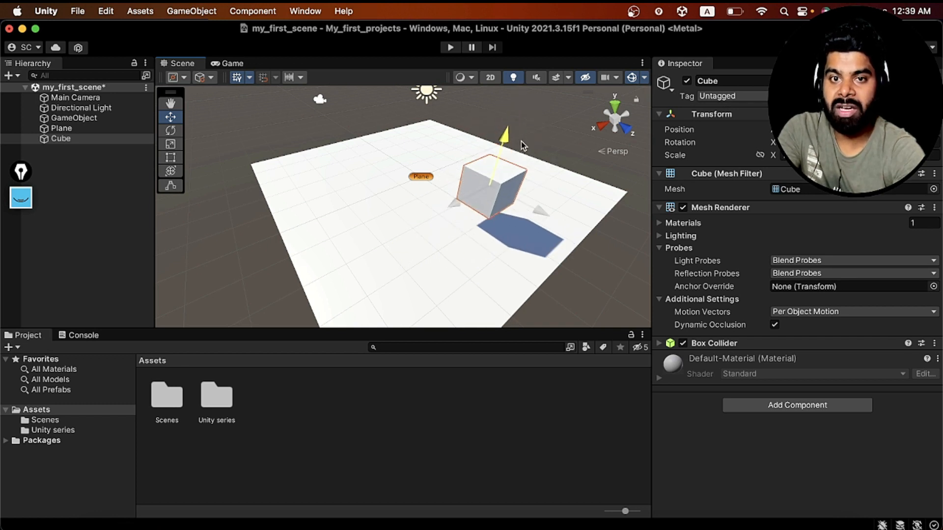
drag(521, 201, 417, 186)
drag(460, 98, 475, 112)
Rotate the cube freehand about its axes with the Rotate tool, tilting it above the plane.
key(e)
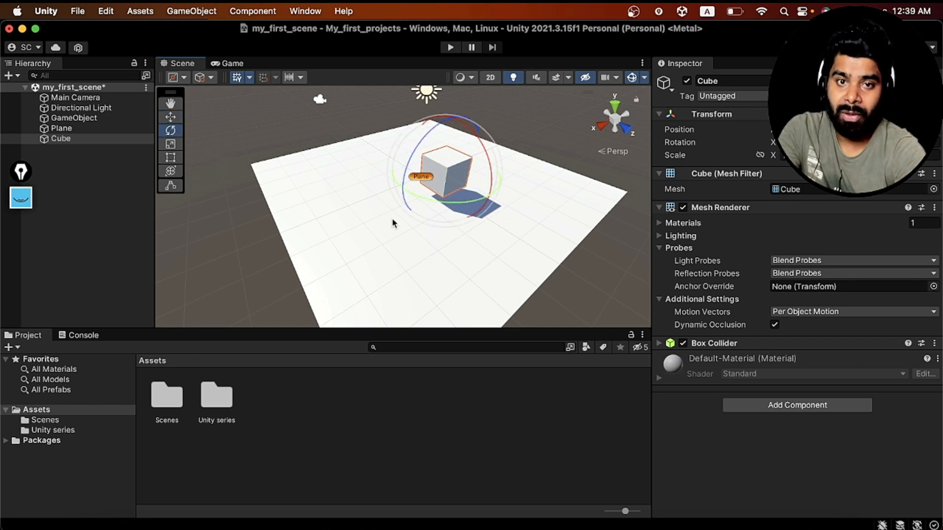
drag(424, 202, 437, 165)
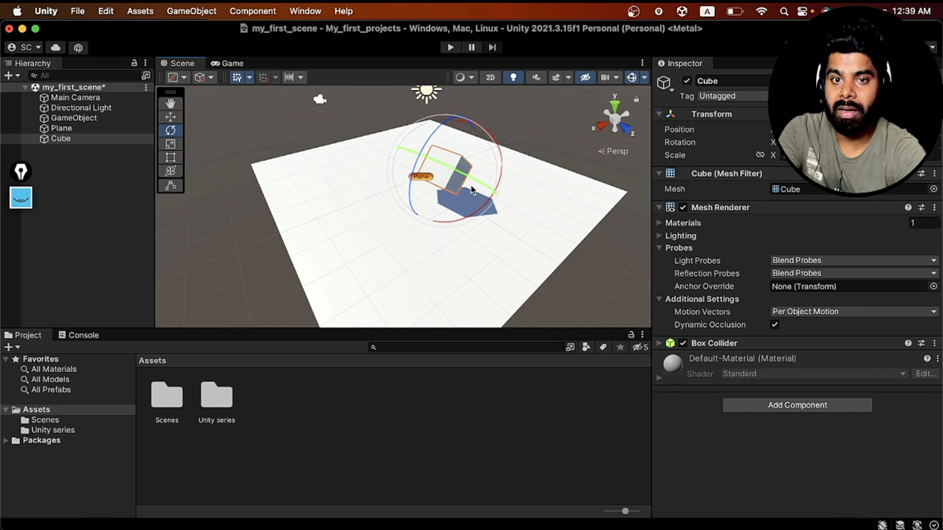
drag(496, 145, 467, 211)
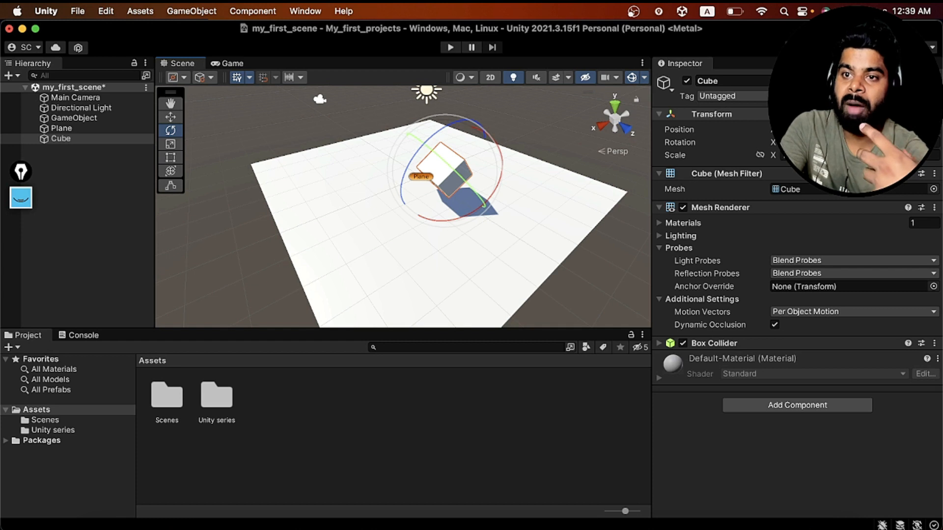
Reset the cube's Transform component, and raise the cube slightly along the Y axis with the Move tool.
click(934, 114)
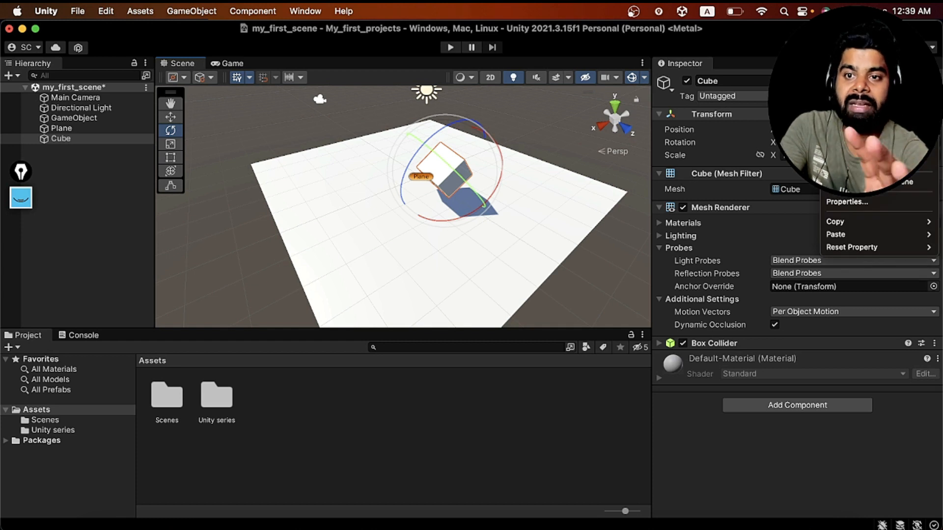
click(874, 129)
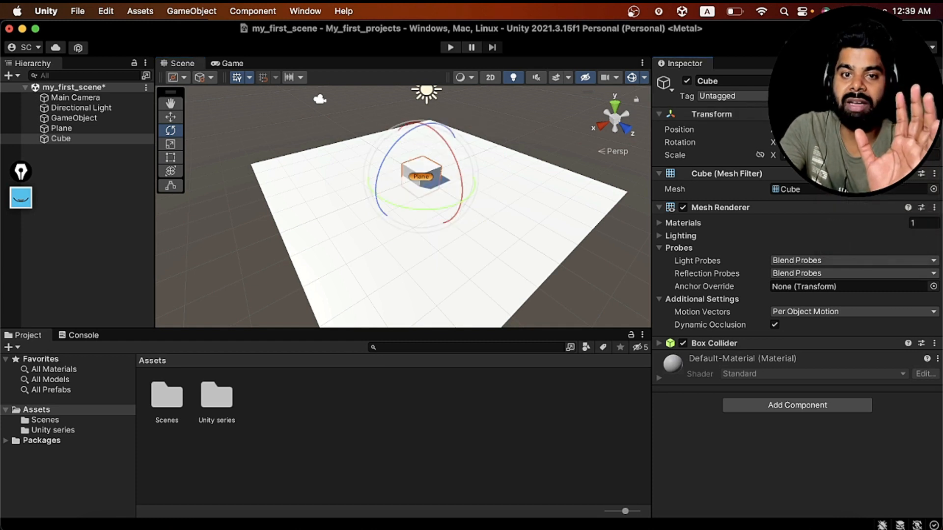
click(171, 119)
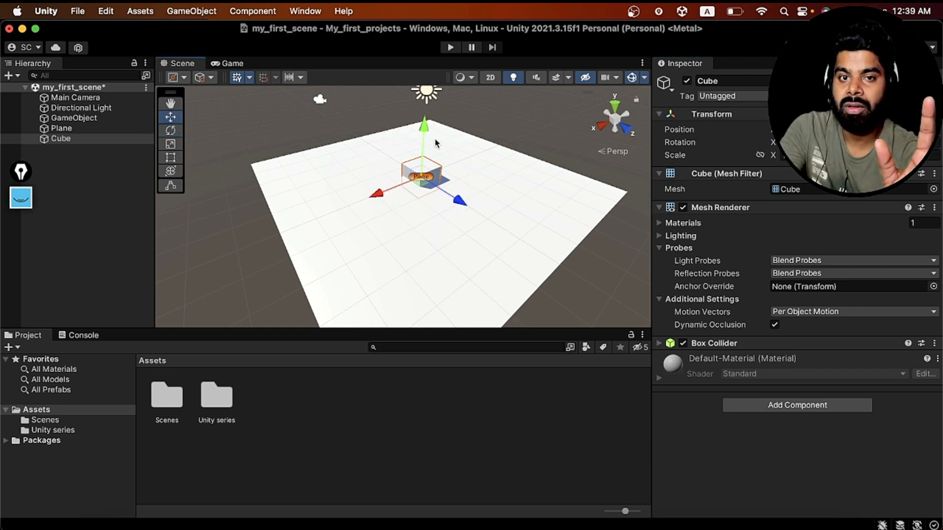
drag(423, 126, 430, 110)
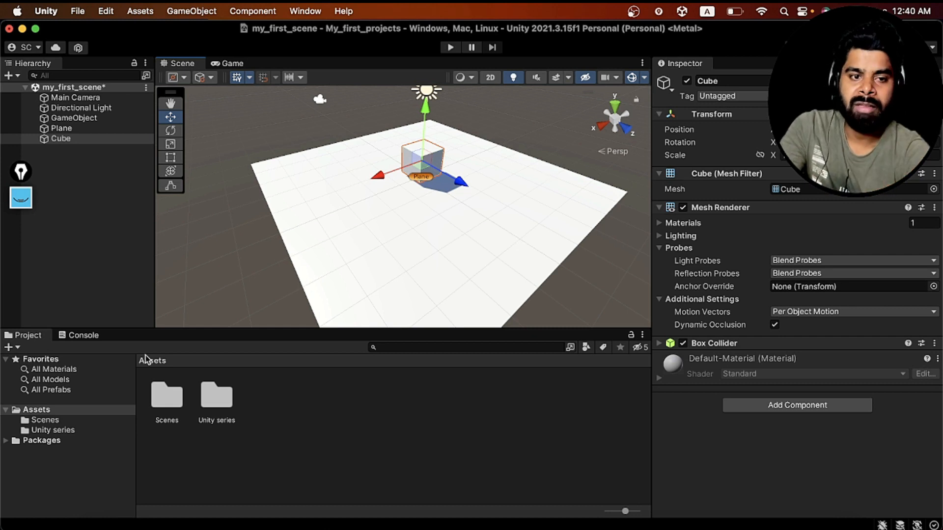
Dock the Console and Game views together in a separate pane between the Hierarchy and the Scene view.
drag(94, 340, 264, 170)
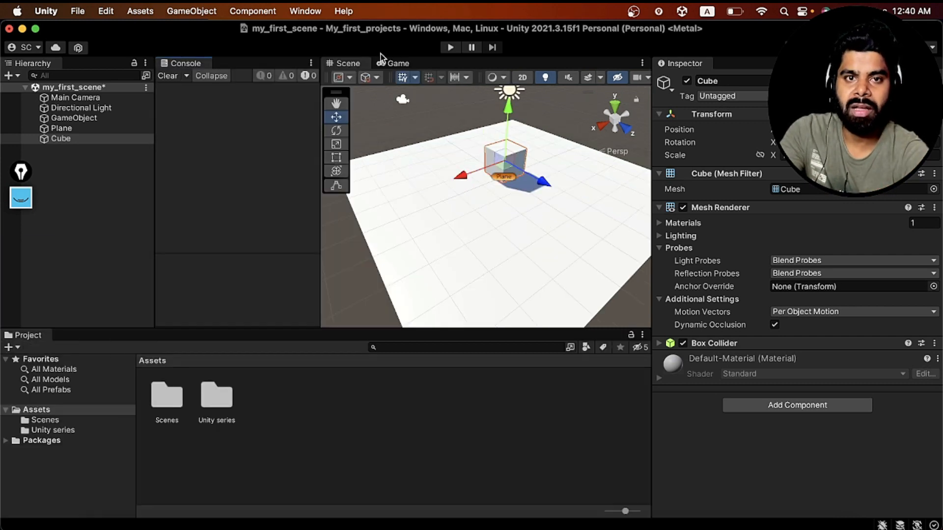
click(392, 63)
drag(392, 63, 252, 76)
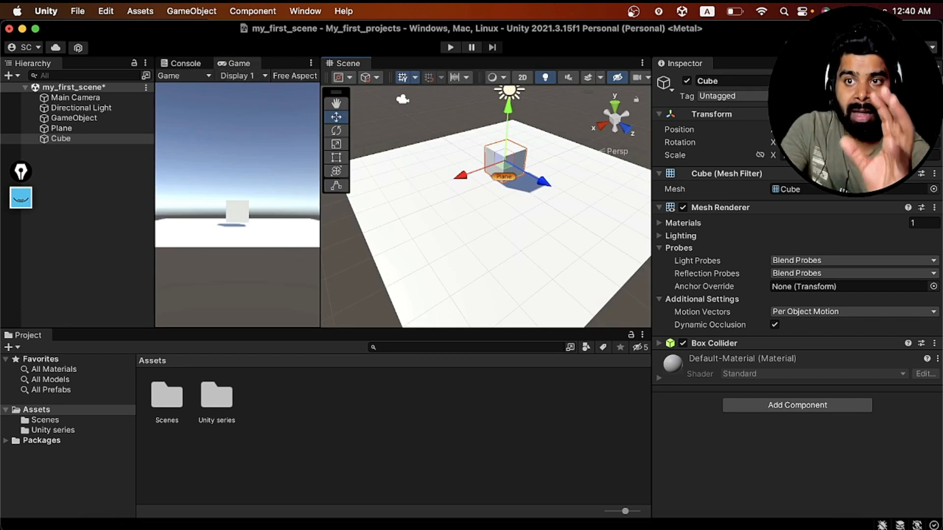
Reset all editor layouts, and check the restored Game and Scene views.
click(920, 48)
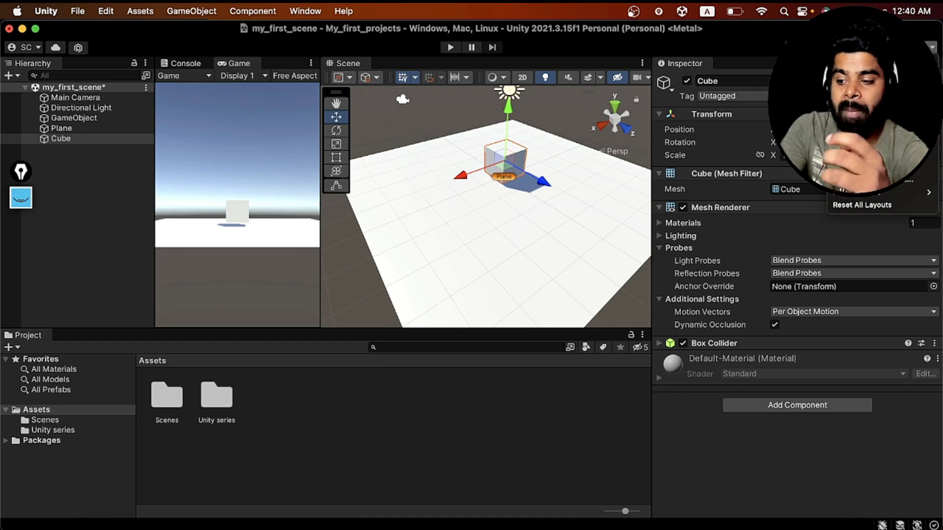
click(862, 205)
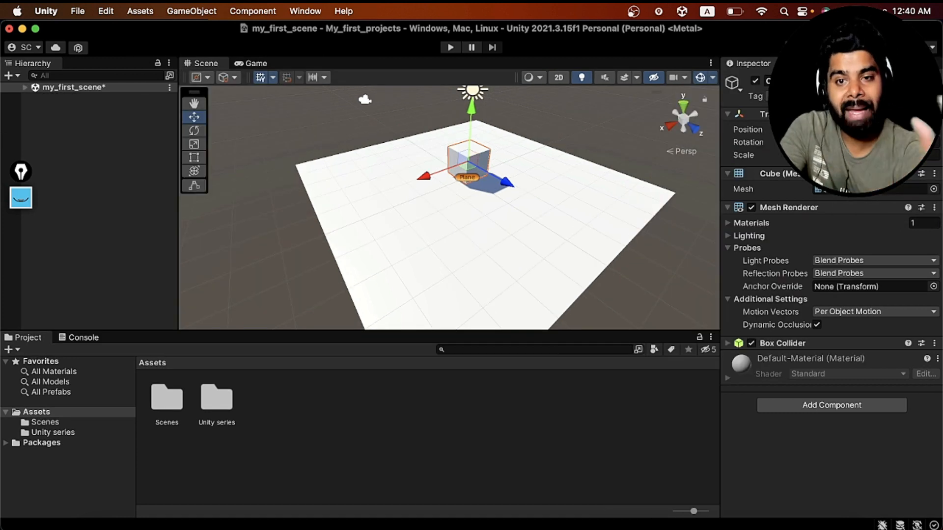
click(258, 64)
click(212, 65)
Try the 2 by 3, 4 Split, Tall and Wide editor layouts one after another.
click(932, 48)
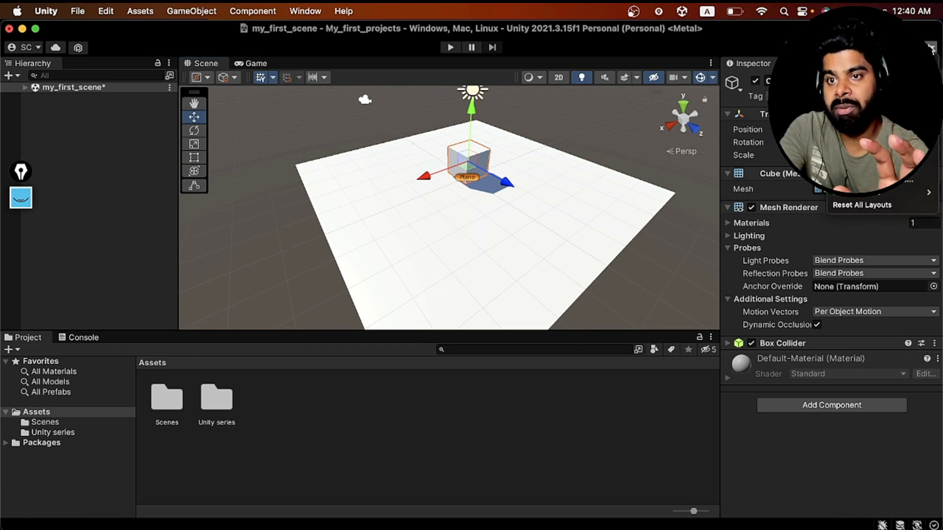
click(931, 48)
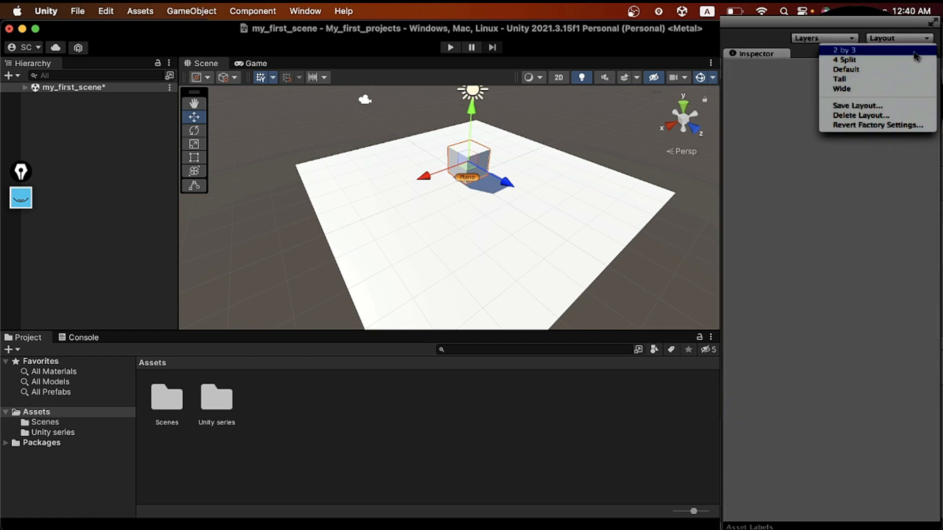
click(914, 53)
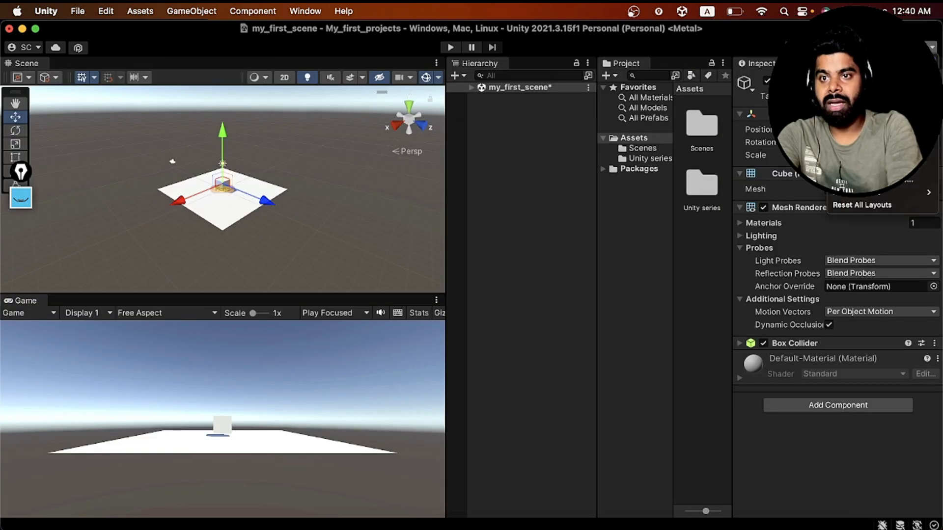
click(874, 80)
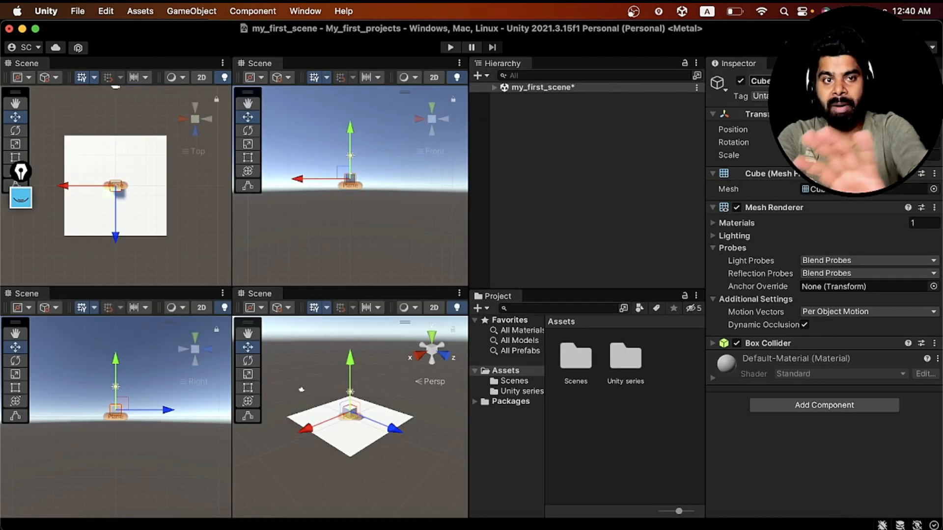
click(932, 47)
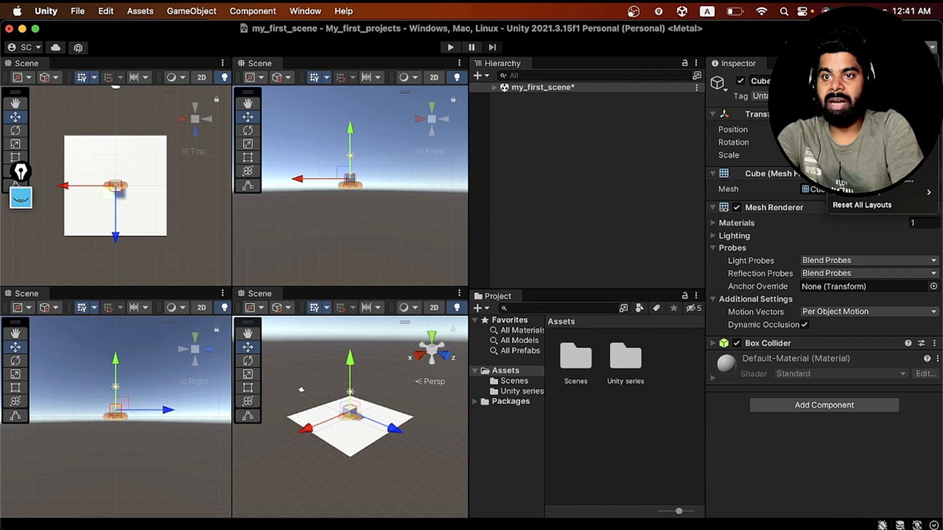
click(874, 104)
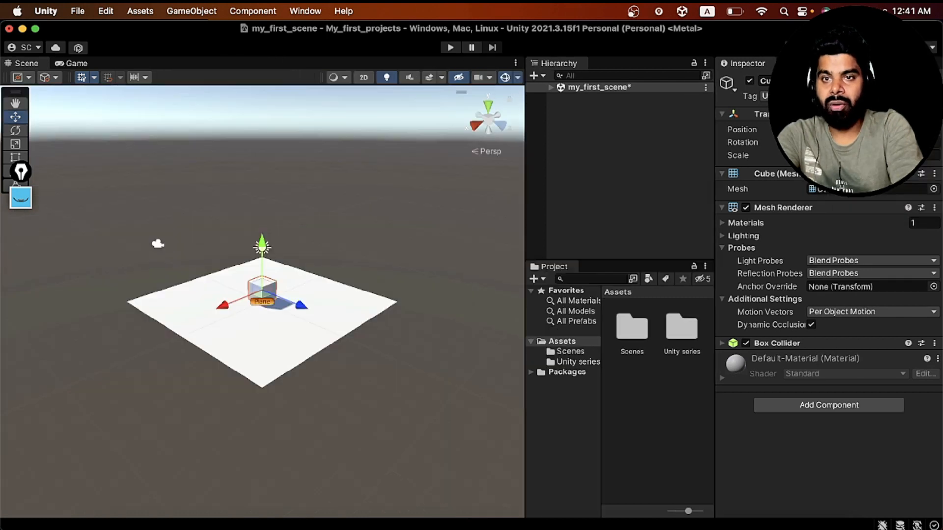
click(932, 47)
click(875, 117)
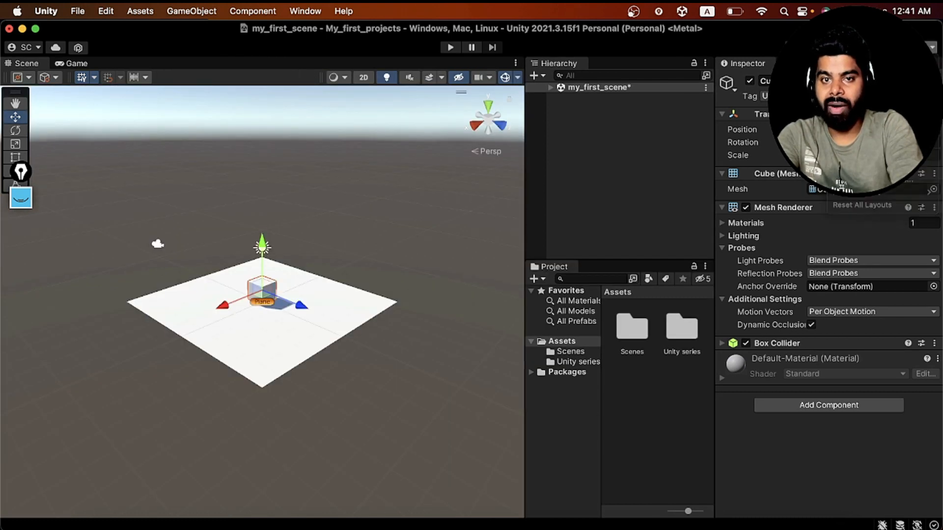
Switch the editor to the Default layout and expand my_first_scene to list its objects.
click(932, 47)
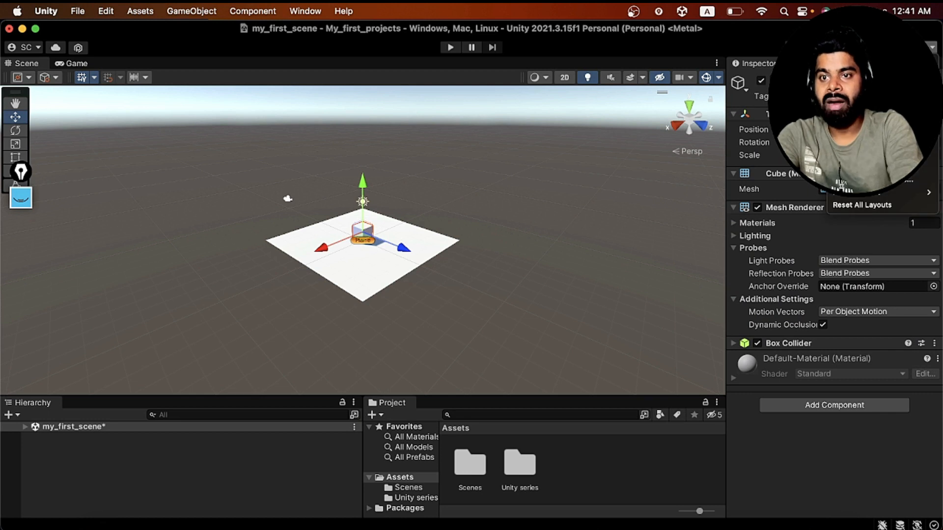
click(874, 92)
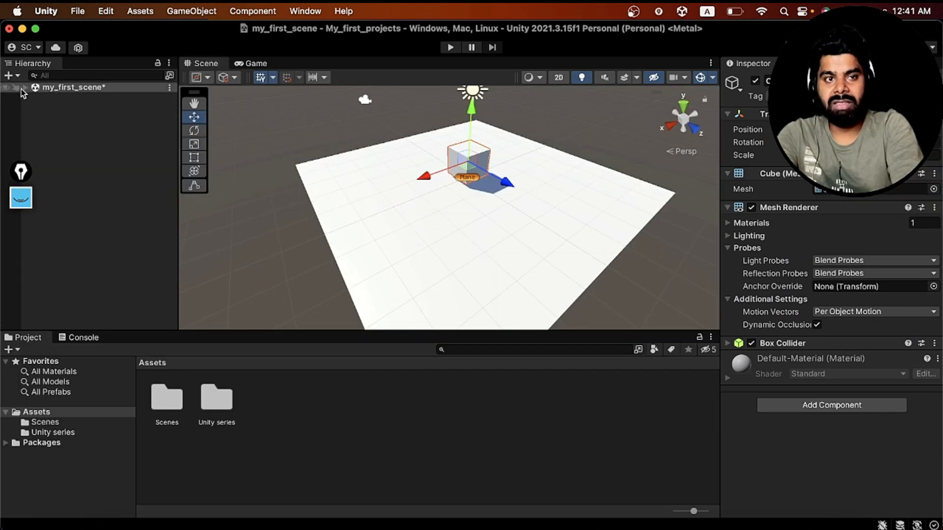
click(24, 88)
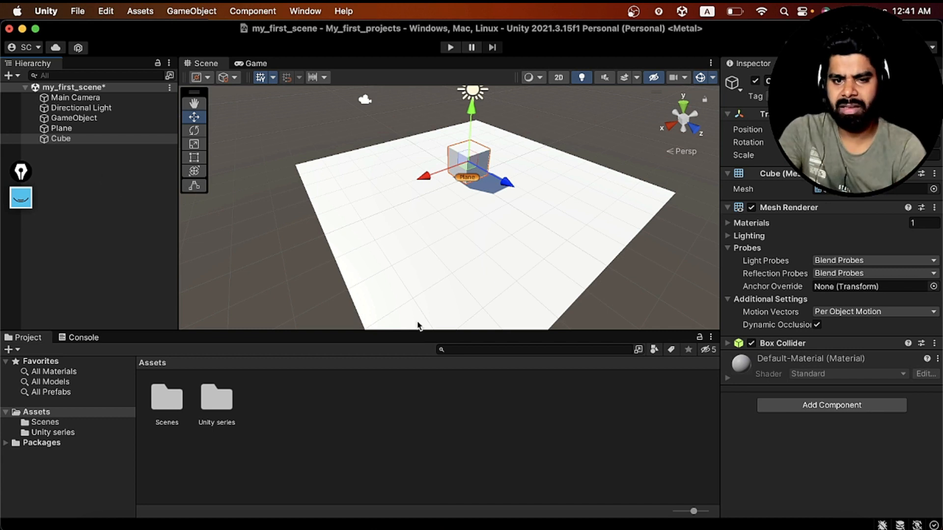
Switch to the presentation in Chrome, reveal the gizmo explanation on the Editing Transforms slide, and return to Unity.
click(565, 527)
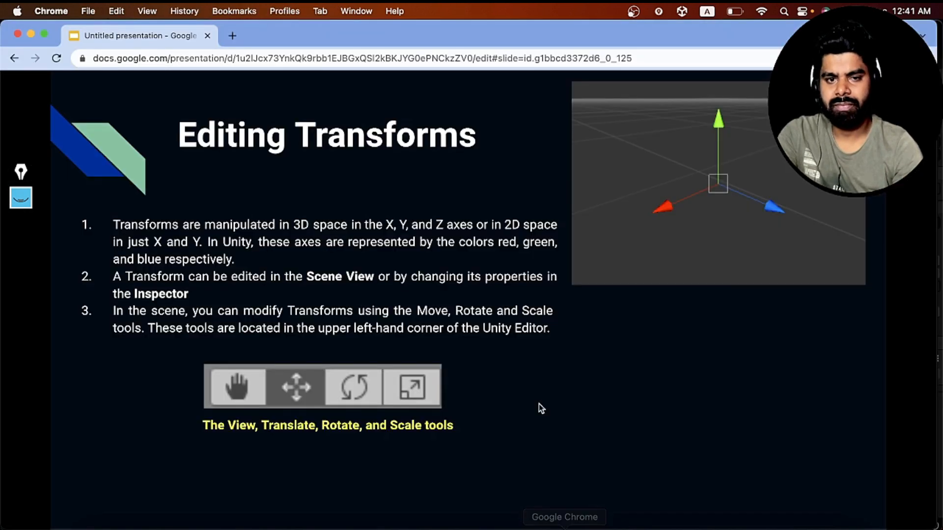
click(607, 373)
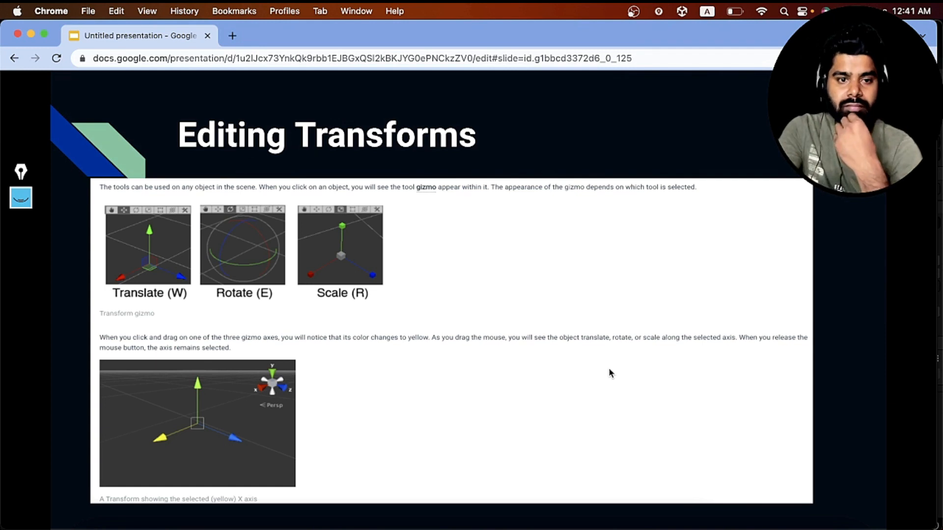
click(714, 525)
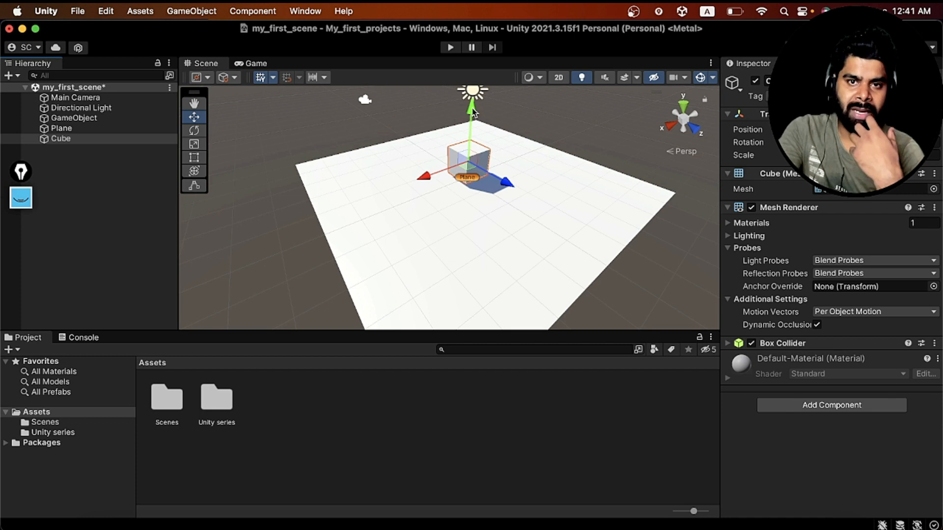
Move the cube freehand down and up along the Y axis, and shift it along the X axis with the Move tool.
drag(473, 112, 478, 136)
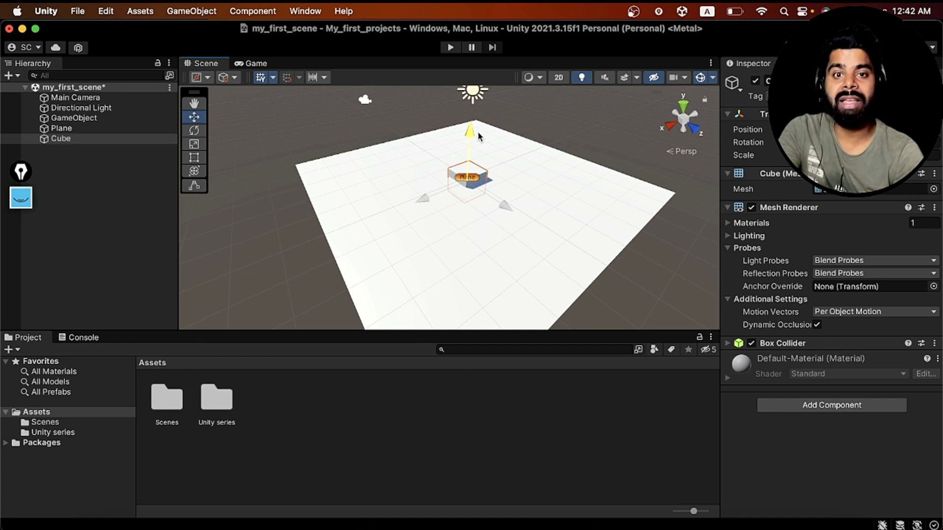
drag(478, 133, 476, 109)
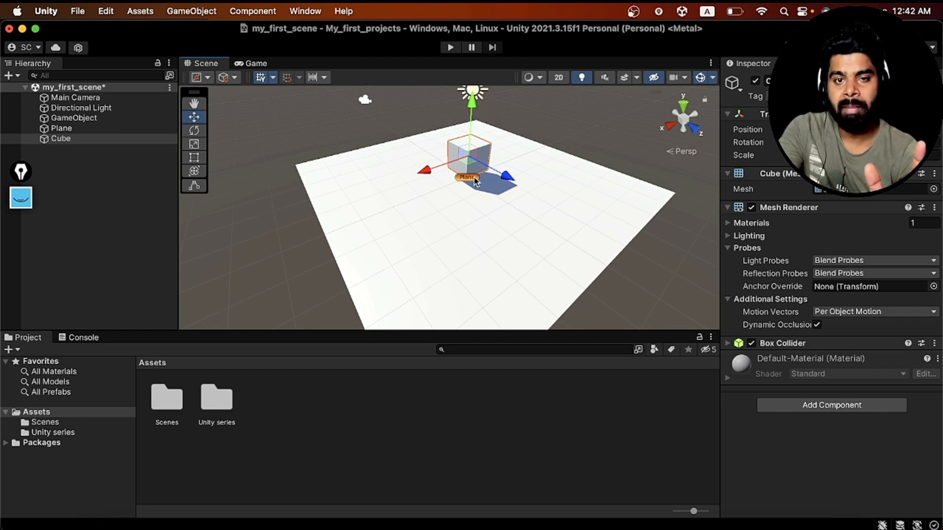
mouse_move(425, 172)
mouse_down()
mouse_move(381, 193)
mouse_move(449, 170)
mouse_move(423, 182)
mouse_up()
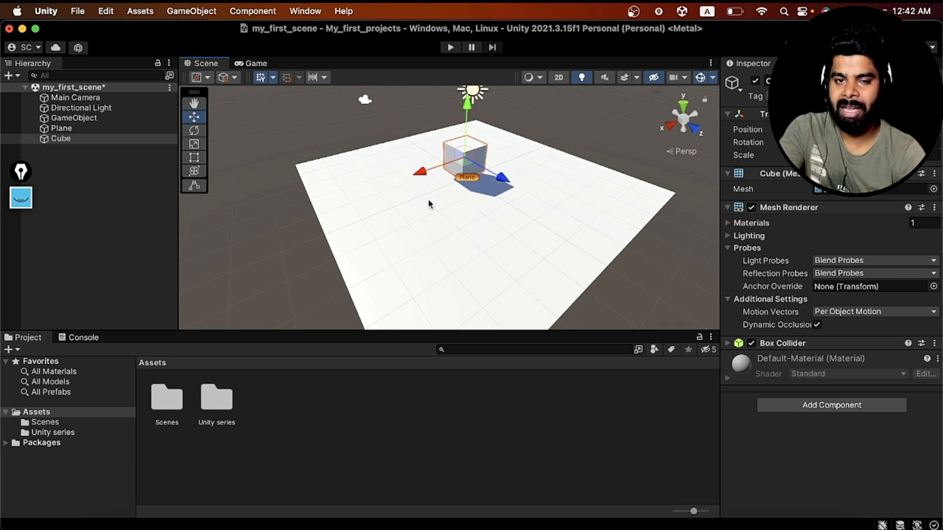
click(421, 171)
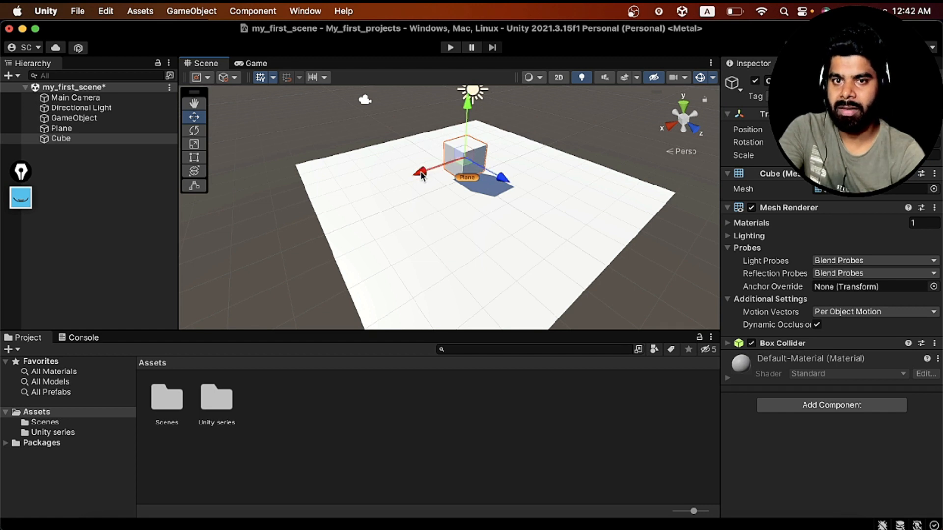
click(422, 174)
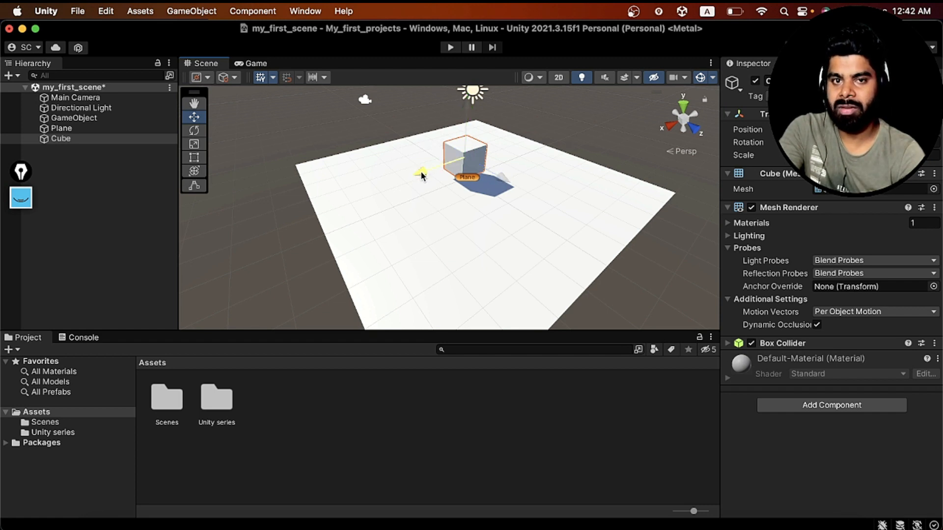
drag(422, 175, 402, 199)
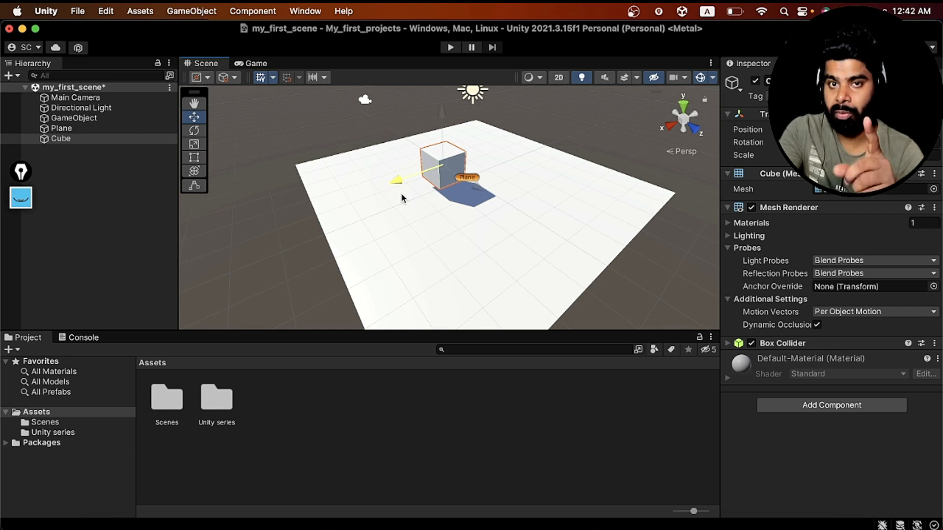
mouse_move(402, 198)
mouse_down()
mouse_move(380, 190)
mouse_move(469, 170)
mouse_move(406, 204)
mouse_up()
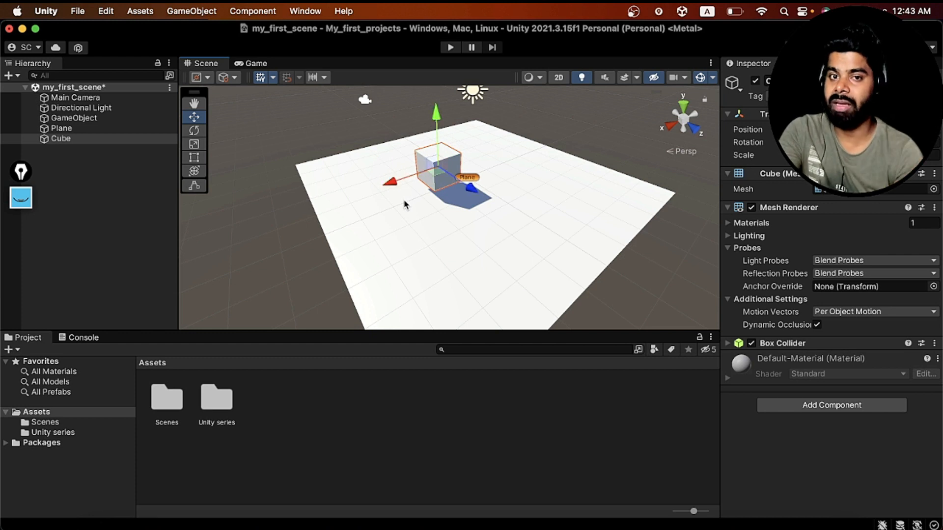